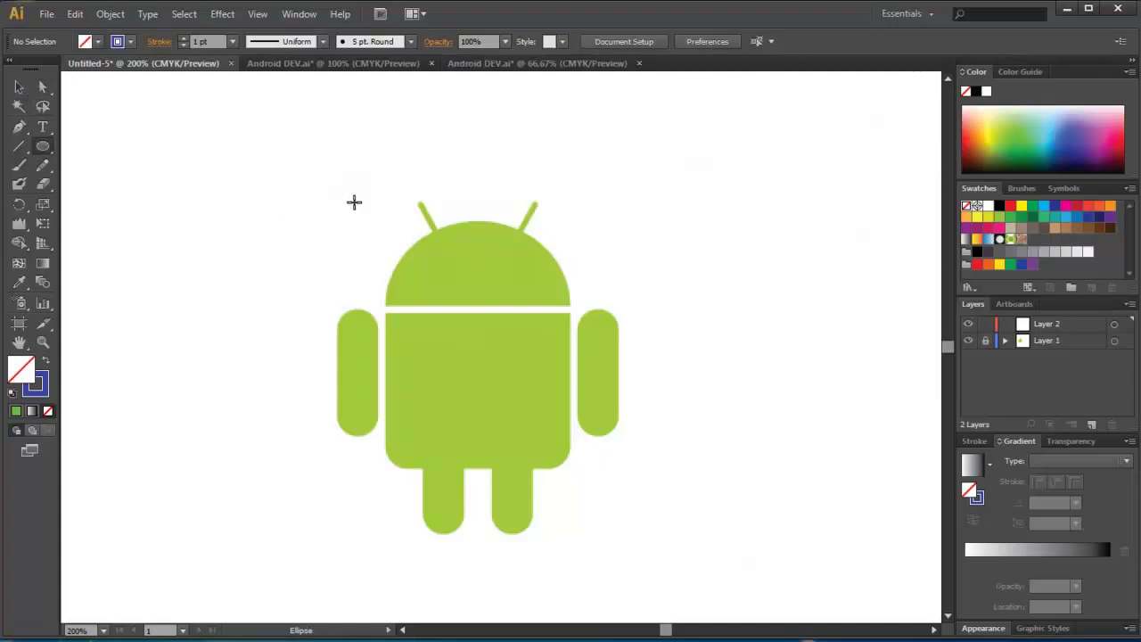
- Draw an ellipse over the Android's head and nudge it down slightly
{"action": "mouse_move", "coordinate": [360, 212]}
{"action": "left_mouse_down"}
{"action": "mouse_move", "coordinate": [578, 348]}
{"action": "mouse_move", "coordinate": [571, 362]}
{"action": "left_mouse_up"}
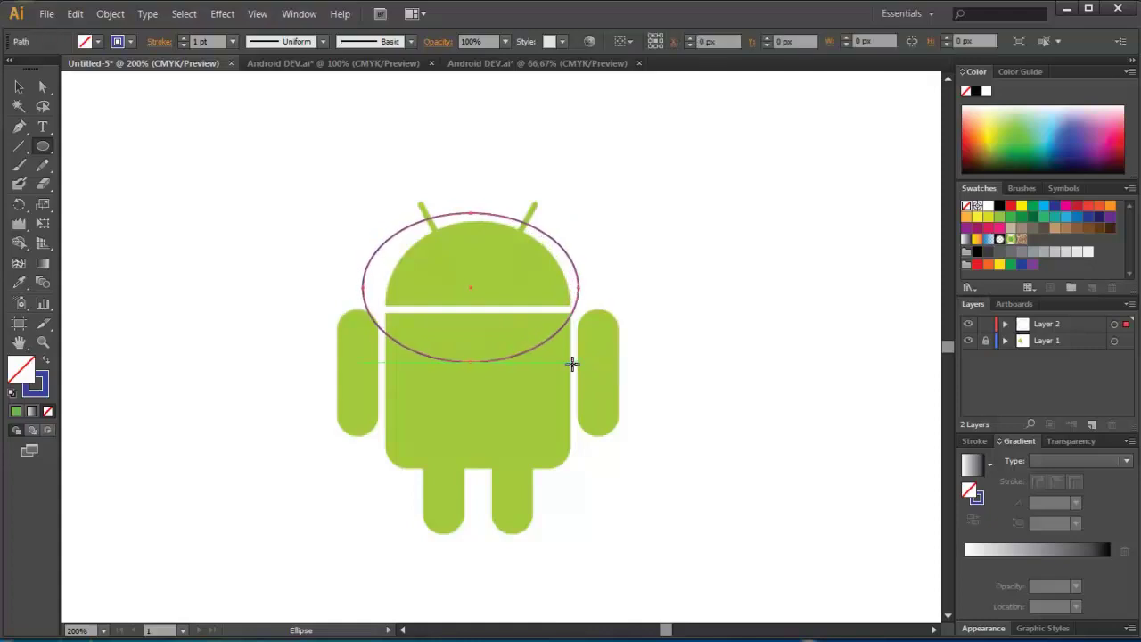
{"action": "key", "text": "Down"}
{"action": "key", "text": "Down"}
{"action": "key", "text": "Down"}
{"action": "key", "text": "Down"}
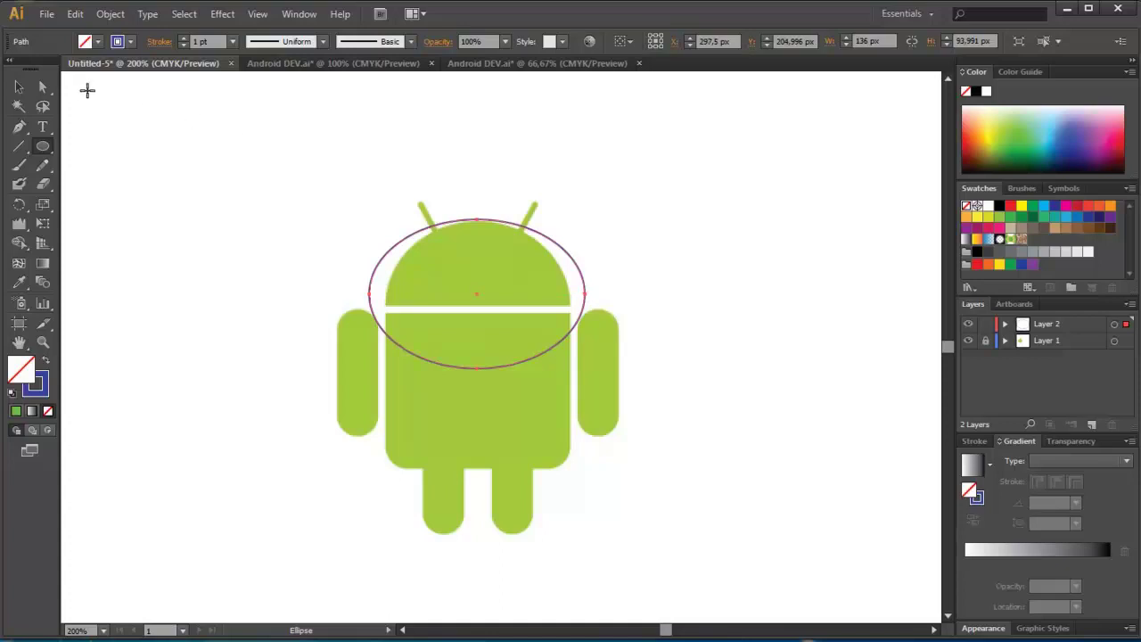
{"action": "left_click", "coordinate": [43, 87]}
{"action": "key", "text": "Down"}
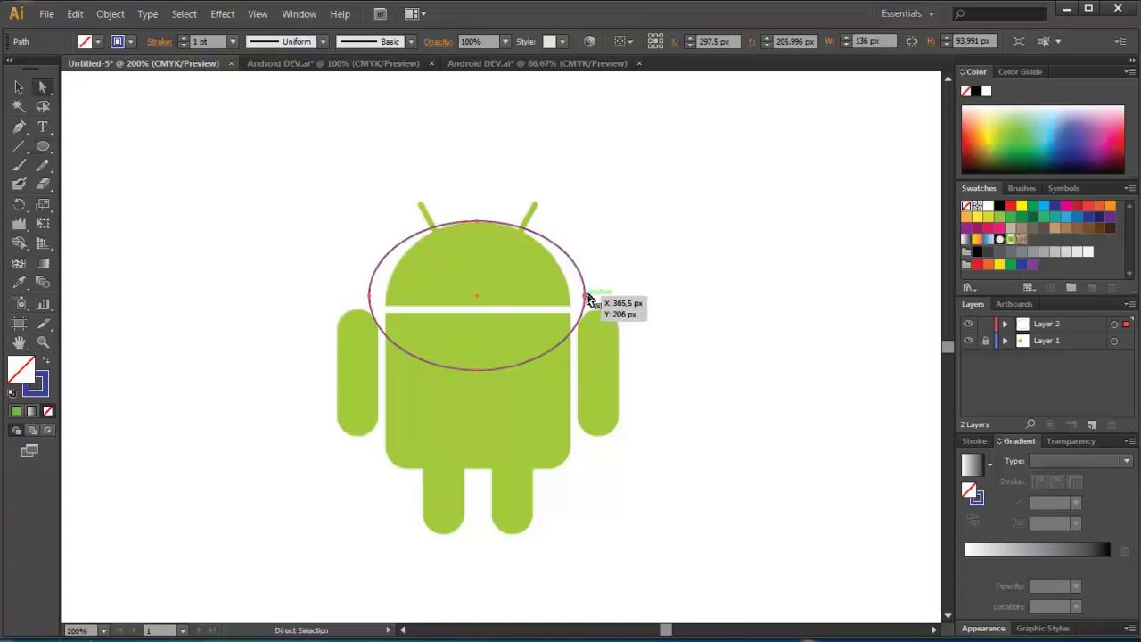
- Pull the ellipse's right anchor in to sit on the head's right edge
{"action": "left_click", "coordinate": [585, 295]}
{"action": "key", "text": "Left"}
{"action": "key", "text": "Left"}
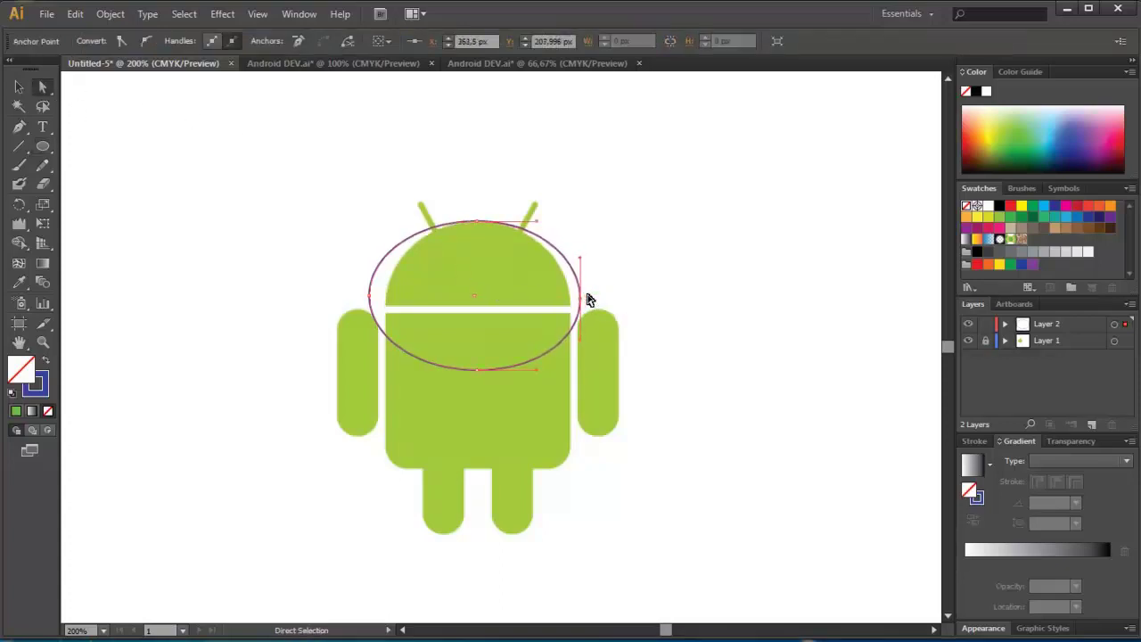
{"action": "key", "text": "Left"}
{"action": "key", "text": "Left"}
{"action": "key", "text": "Left"}
{"action": "key", "text": "Left"}
{"action": "key", "text": "Left"}
{"action": "key", "text": "Down"}
{"action": "key", "text": "Left"}
{"action": "key", "text": "Down"}
{"action": "key", "text": "Down"}
{"action": "key", "text": "Down"}
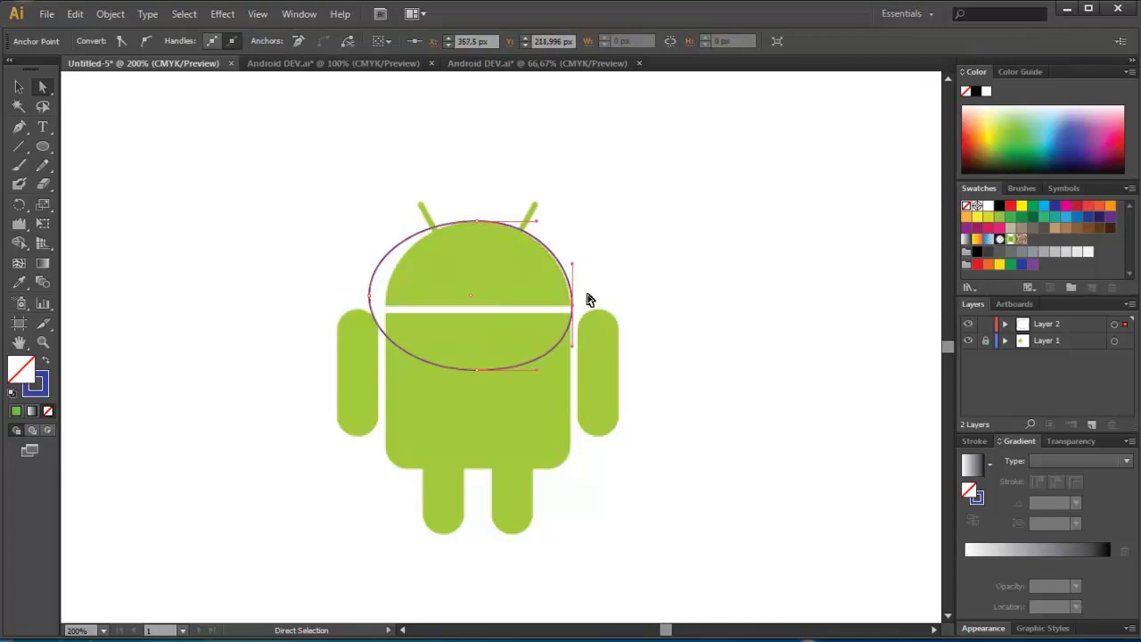
{"action": "key", "text": "Up"}
{"action": "key", "text": "Left"}
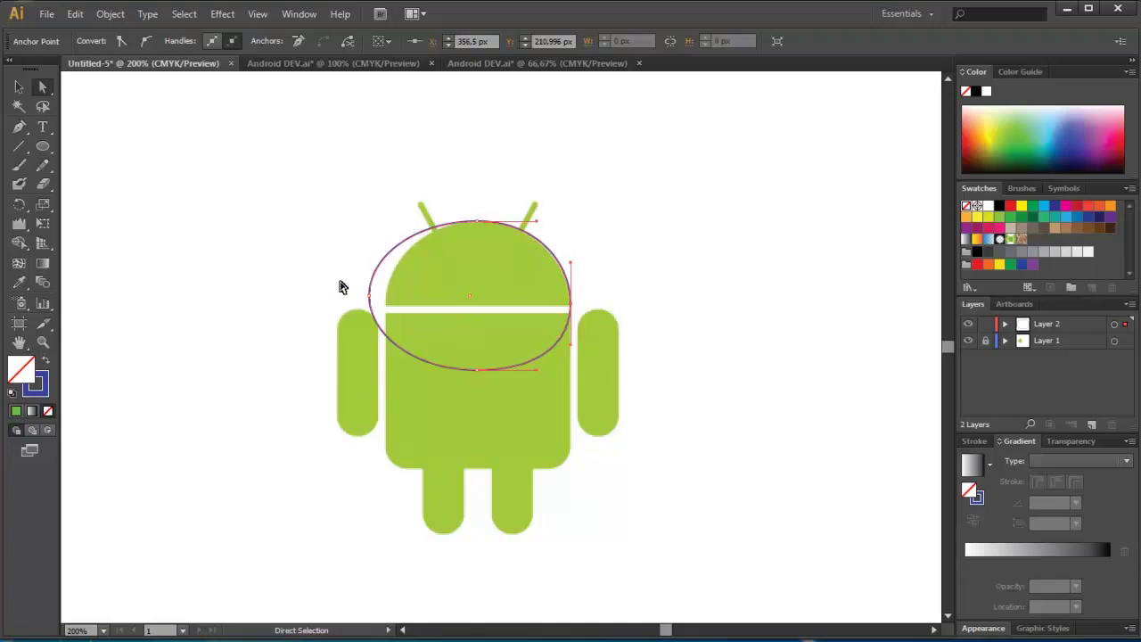
- Move the ellipse's left anchor onto the head's left edge, then deselect
{"action": "left_click_drag", "start_coordinate": [369, 295], "coordinate": [370, 301]}
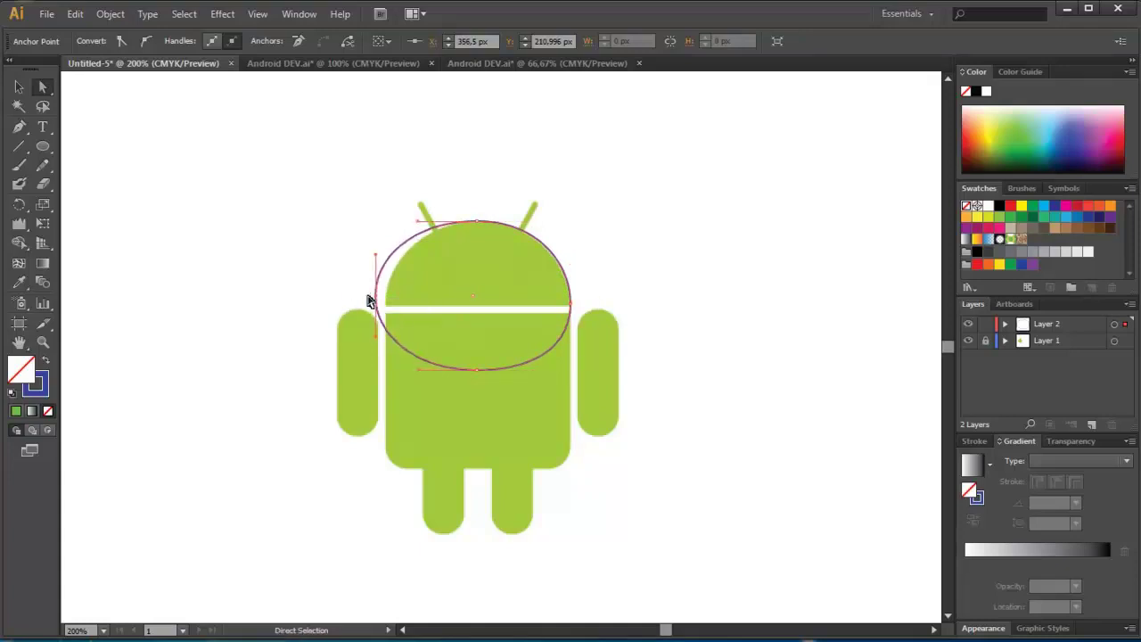
{"action": "key", "text": "Right"}
{"action": "key", "text": "Down"}
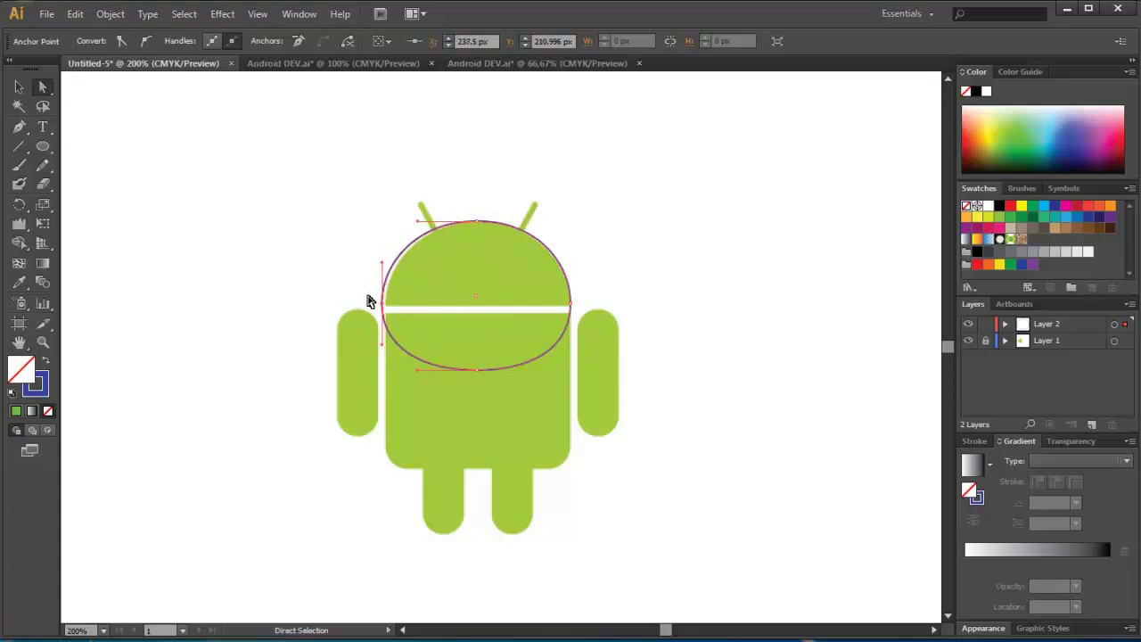
{"action": "key", "text": "Right"}
{"action": "key", "text": "Right"}
{"action": "key", "text": "Down"}
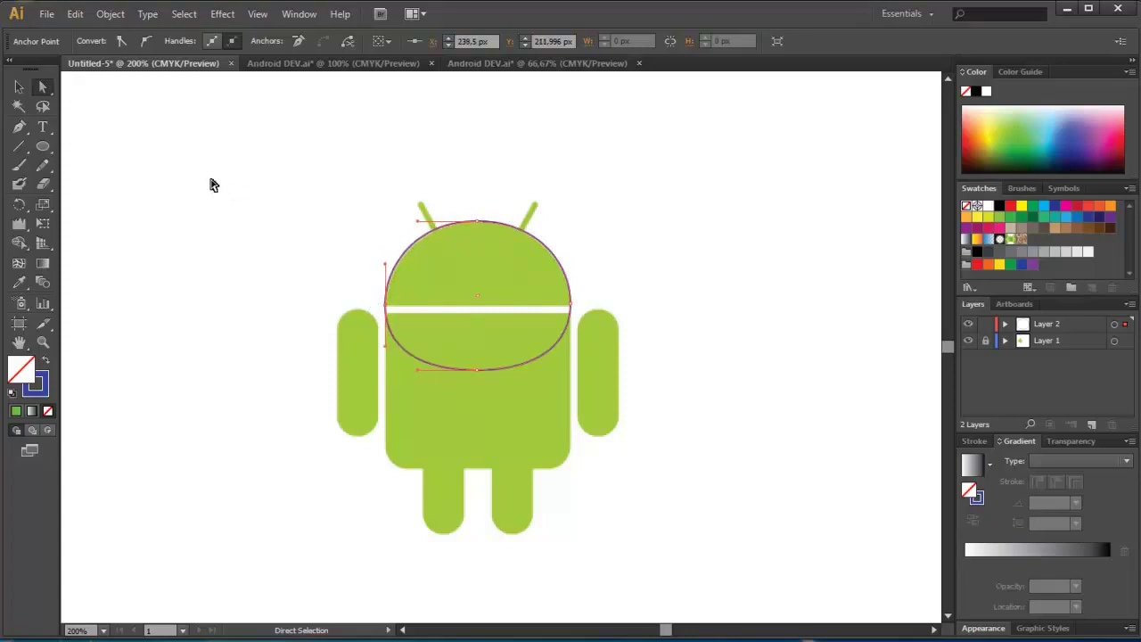
{"action": "left_click", "coordinate": [187, 193]}
- Delete the ellipse's lower anchors and close the arc with a straight bottom edge
{"action": "left_click_drag", "start_coordinate": [621, 460], "coordinate": [351, 318]}
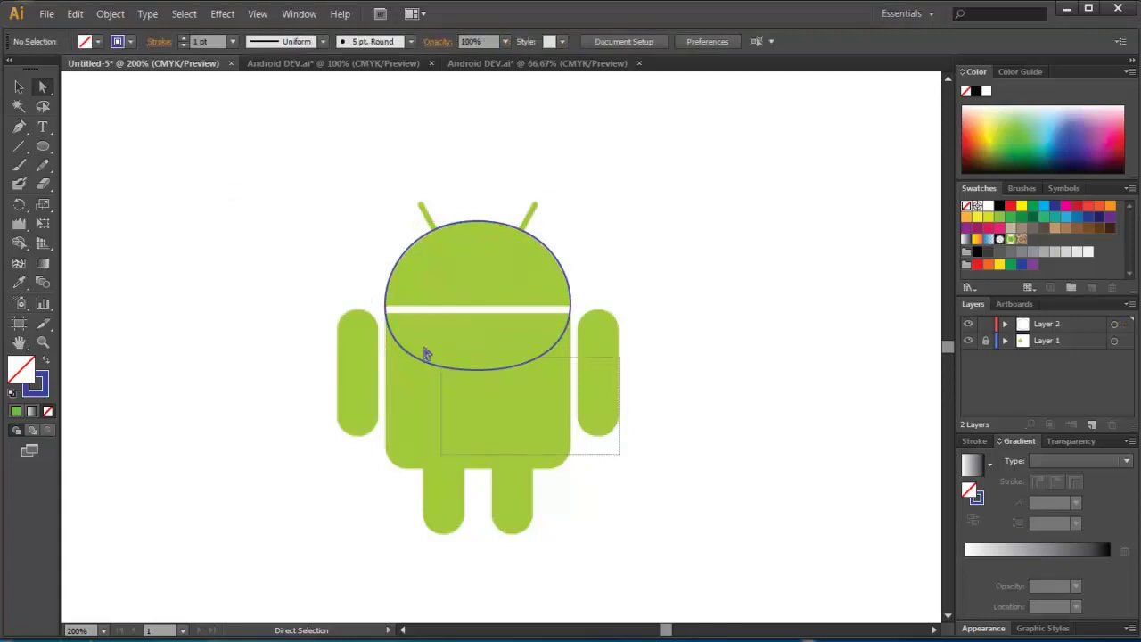
{"action": "key", "text": "BackSpace"}
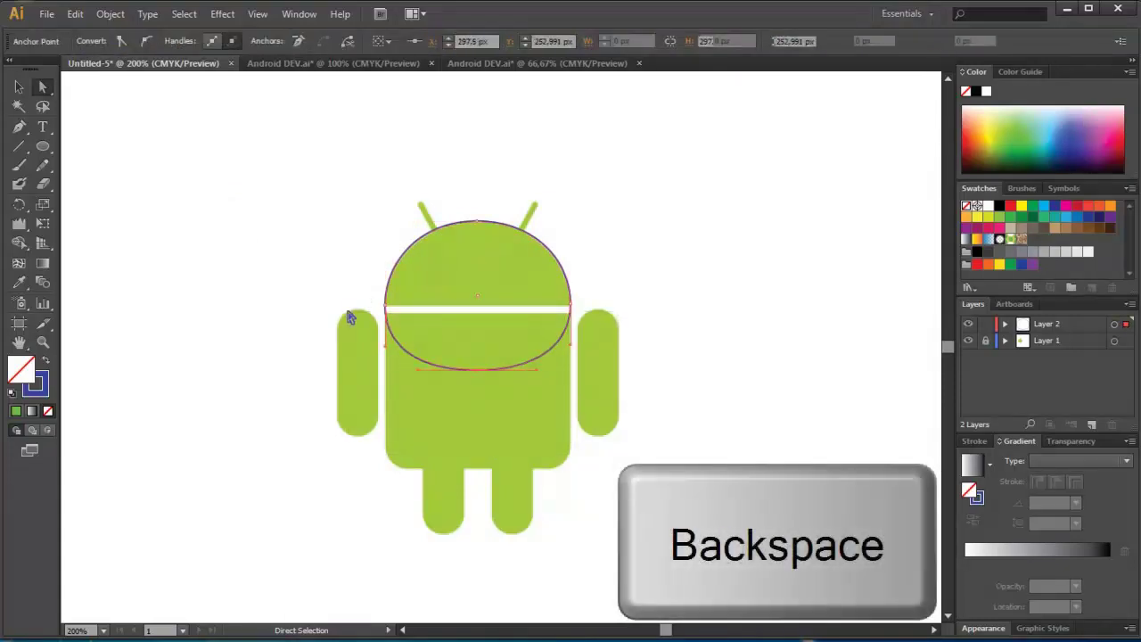
{"action": "left_click", "coordinate": [19, 127]}
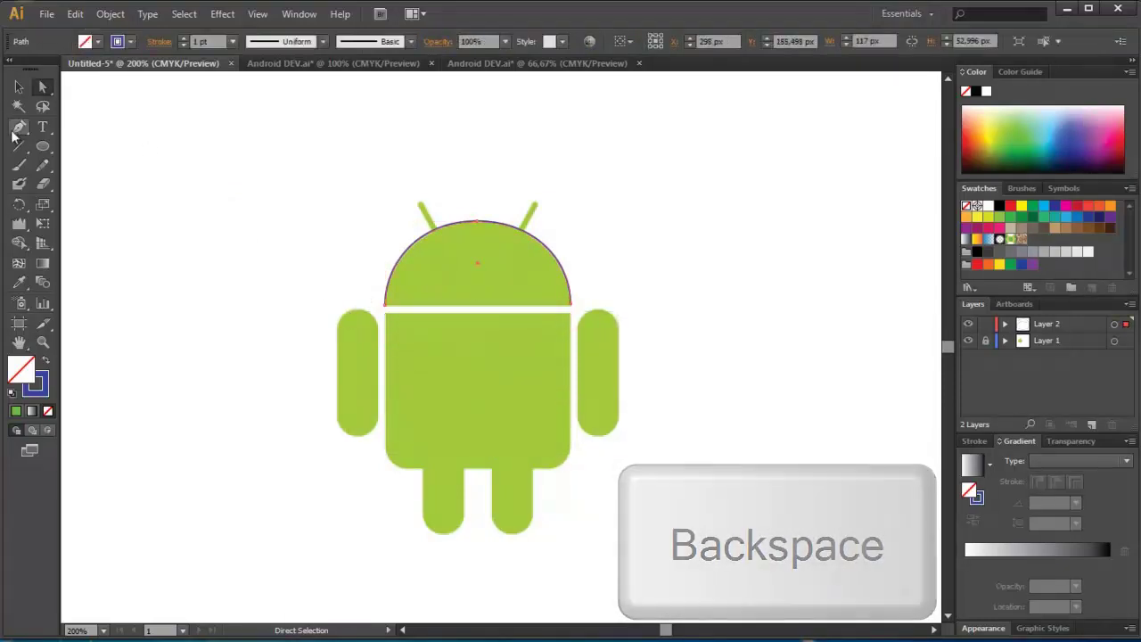
{"action": "key", "text": "ctrl+plus"}
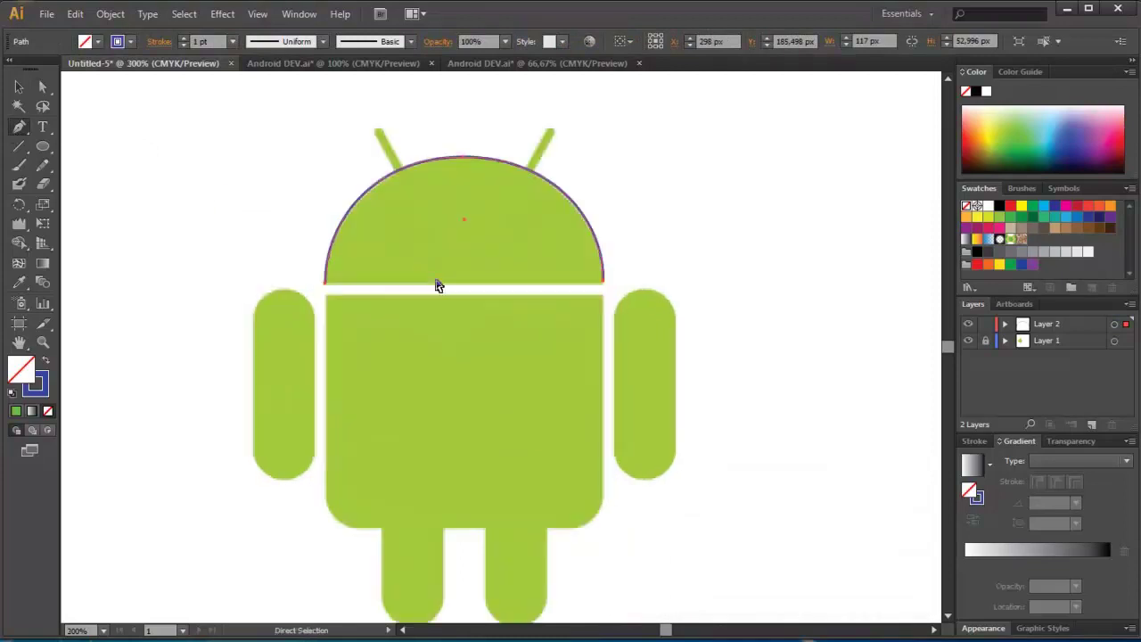
{"action": "left_click", "coordinate": [602, 282]}
{"action": "key", "text": "ctrl+plus"}
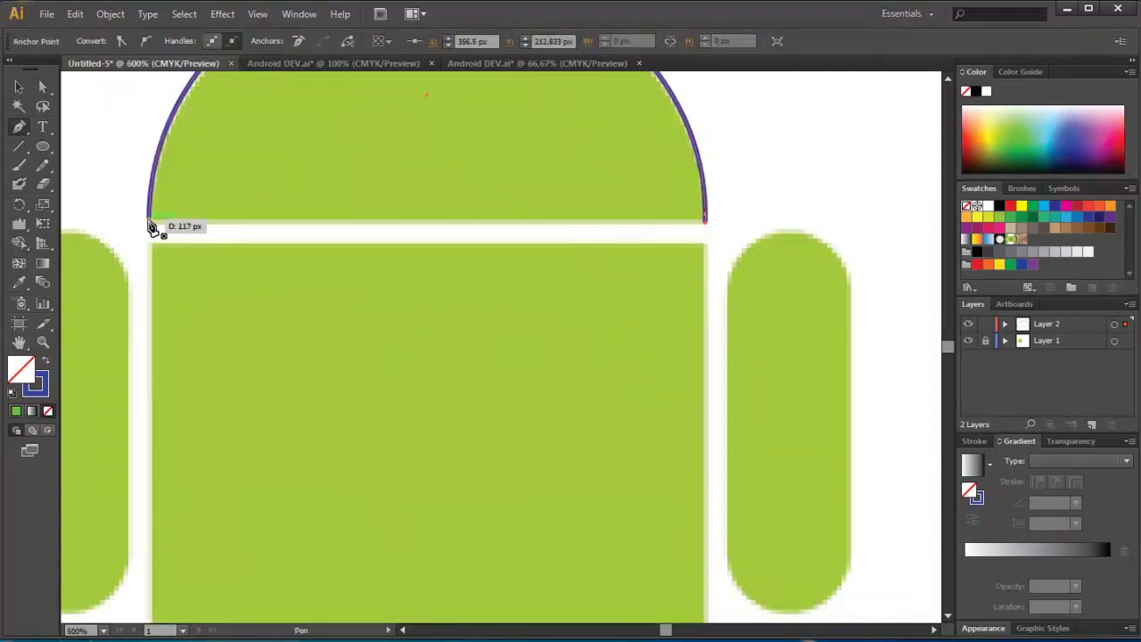
{"action": "left_click", "coordinate": [150, 223]}
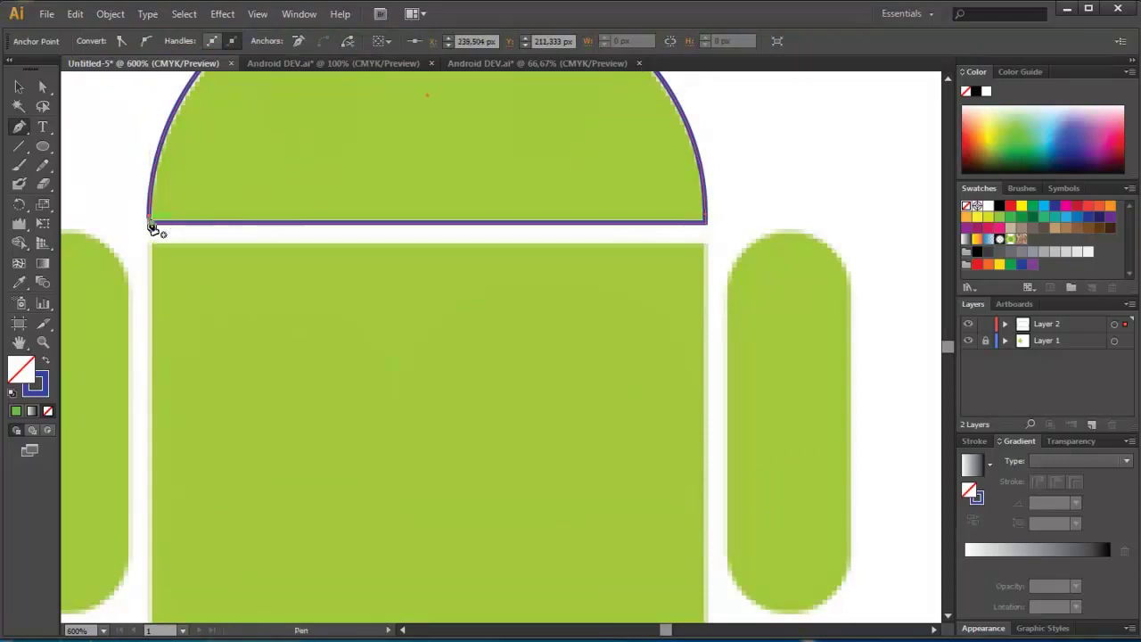
{"action": "key", "text": "v"}
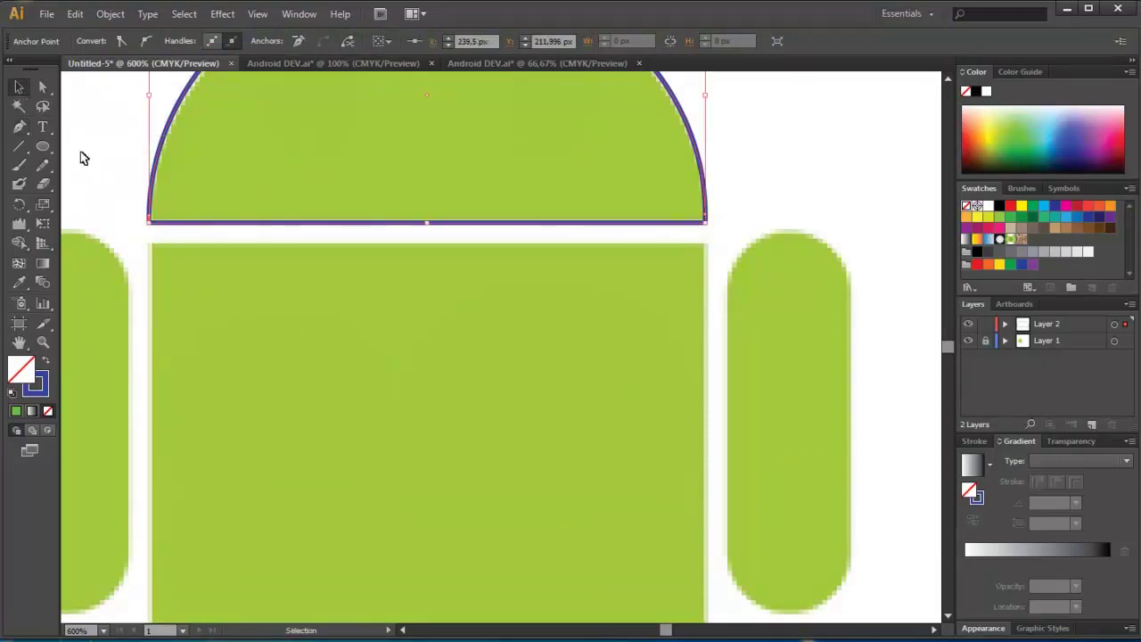
{"action": "left_click", "coordinate": [80, 158]}
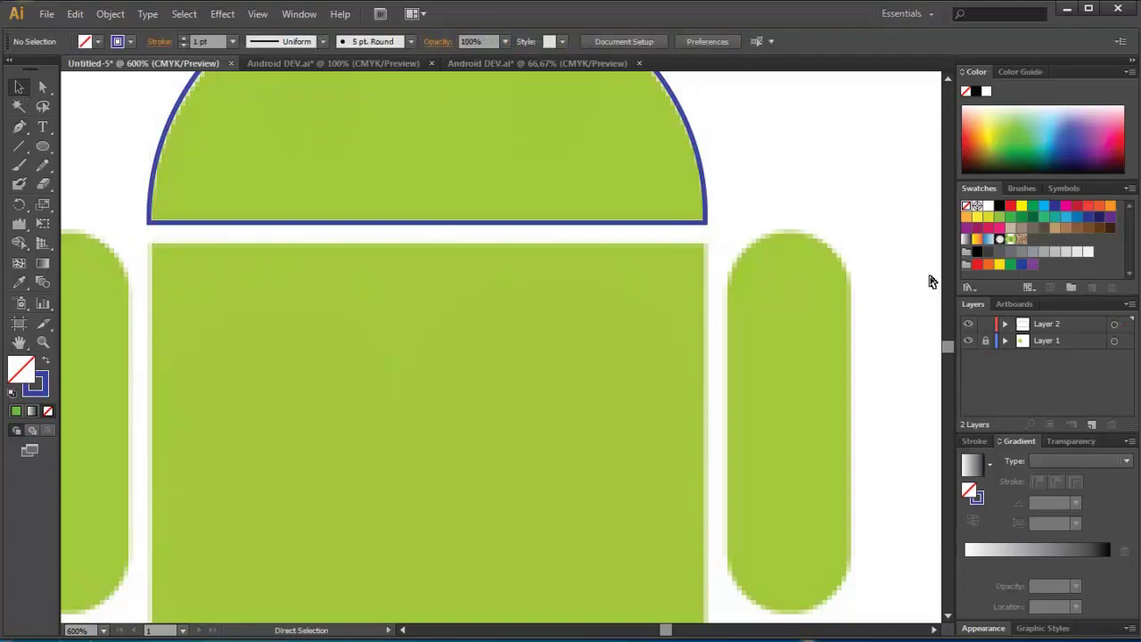
{"action": "key", "text": "ctrl+minus"}
{"action": "key", "text": "ctrl+minus"}
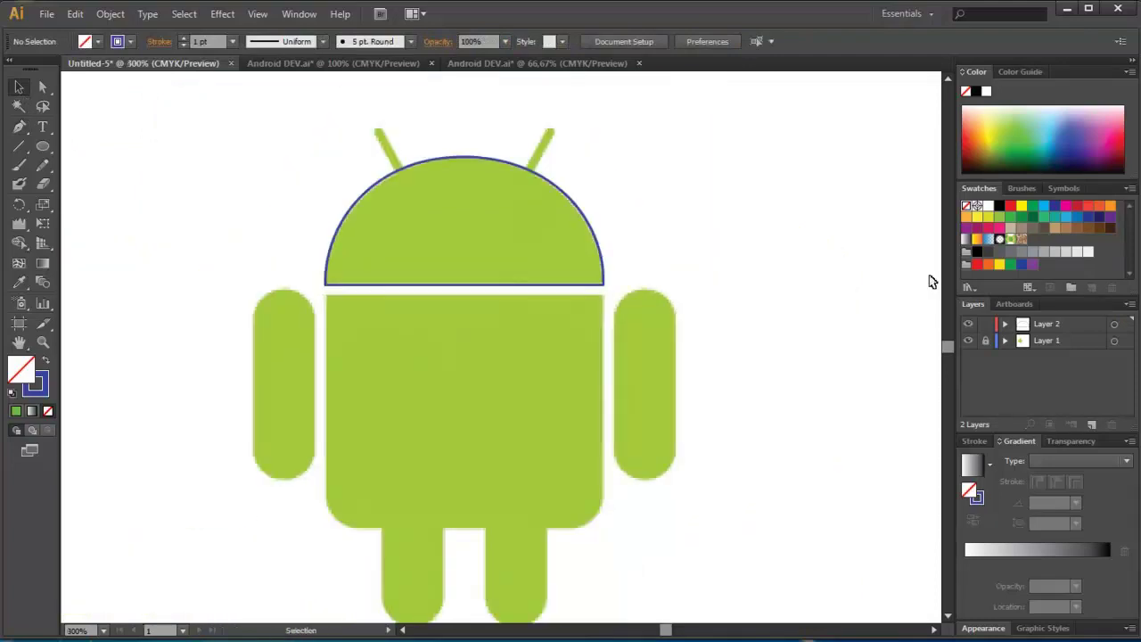
- Draw a circle over the left arm's rounded top and nudge it down
{"action": "left_click", "coordinate": [43, 146]}
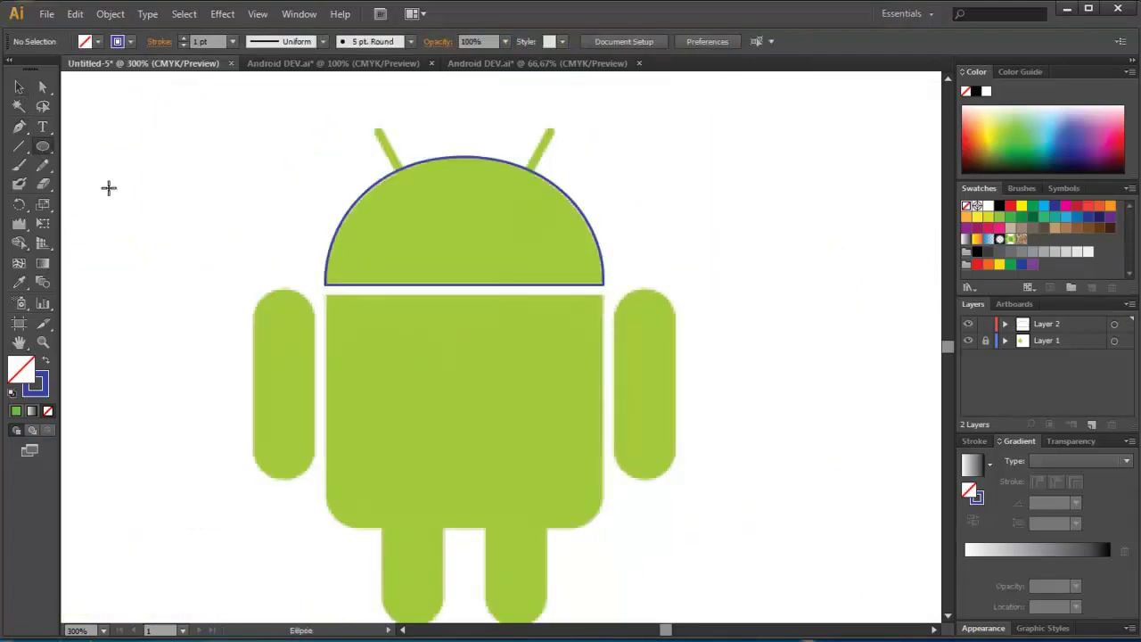
{"action": "key", "text": "ctrl+plus"}
{"action": "key", "text": "ctrl+plus"}
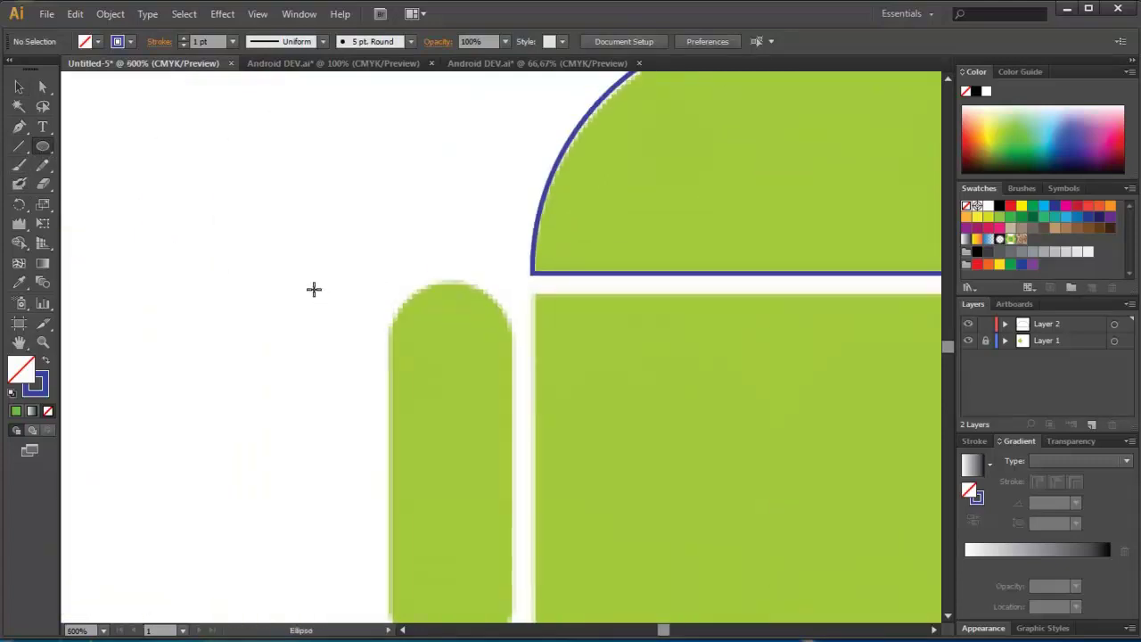
{"action": "mouse_move", "coordinate": [388, 261]}
{"action": "left_mouse_down"}
{"action": "mouse_move", "coordinate": [514, 403]}
{"action": "mouse_move", "coordinate": [515, 388]}
{"action": "left_mouse_up"}
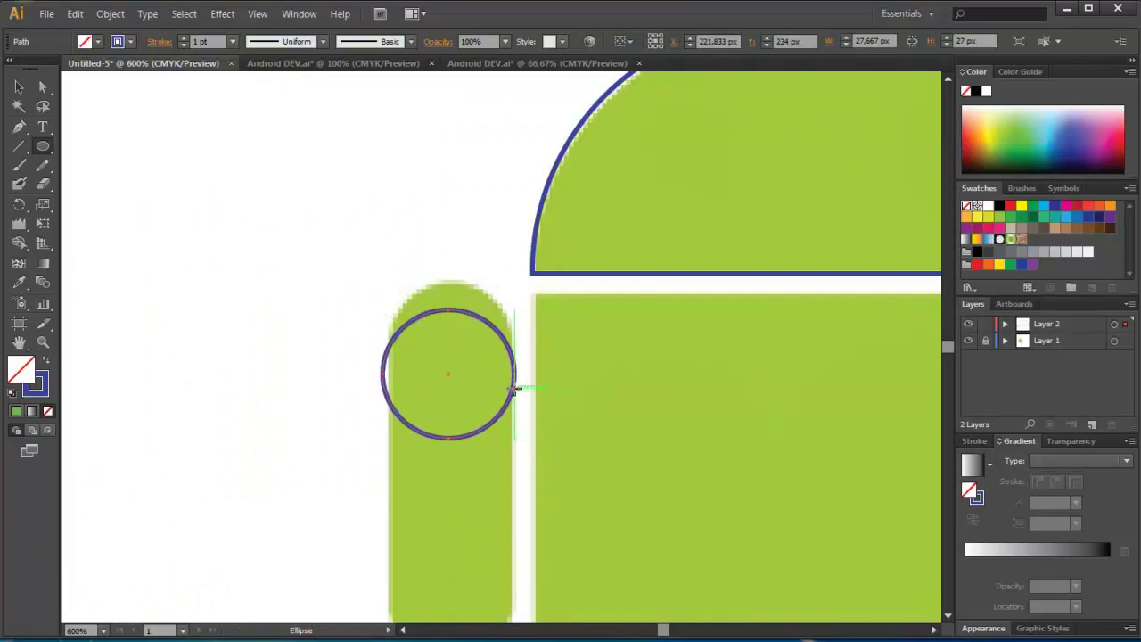
{"action": "key", "text": "Down"}
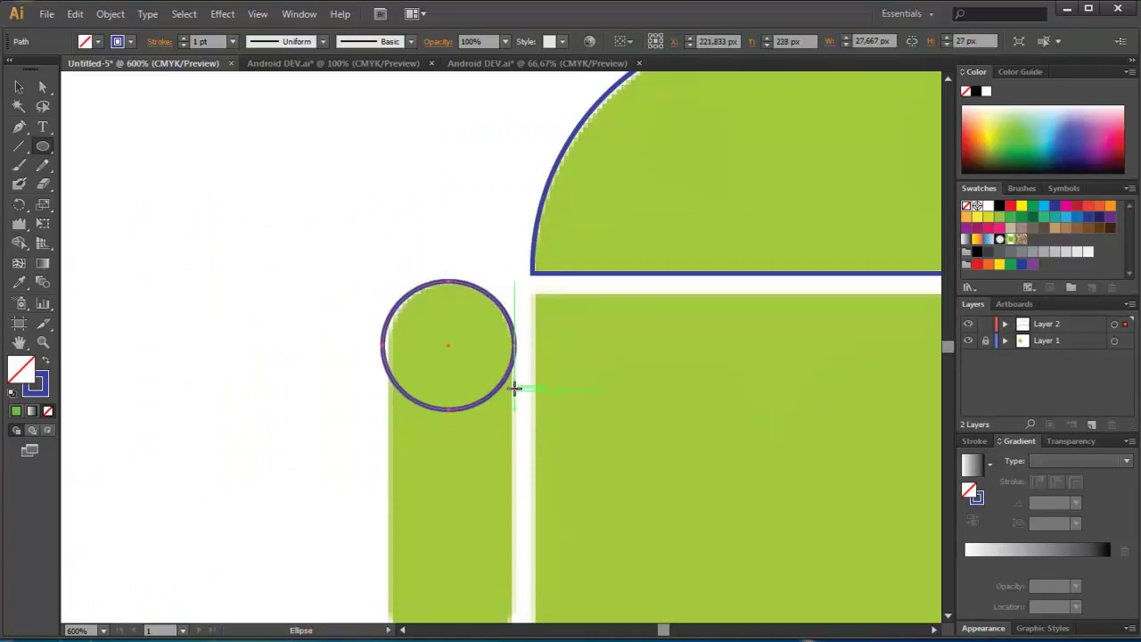
- Delete the circle's bottom anchor, leaving an arc over the arm top
{"action": "left_click", "coordinate": [45, 88]}
{"action": "left_click", "coordinate": [384, 351]}
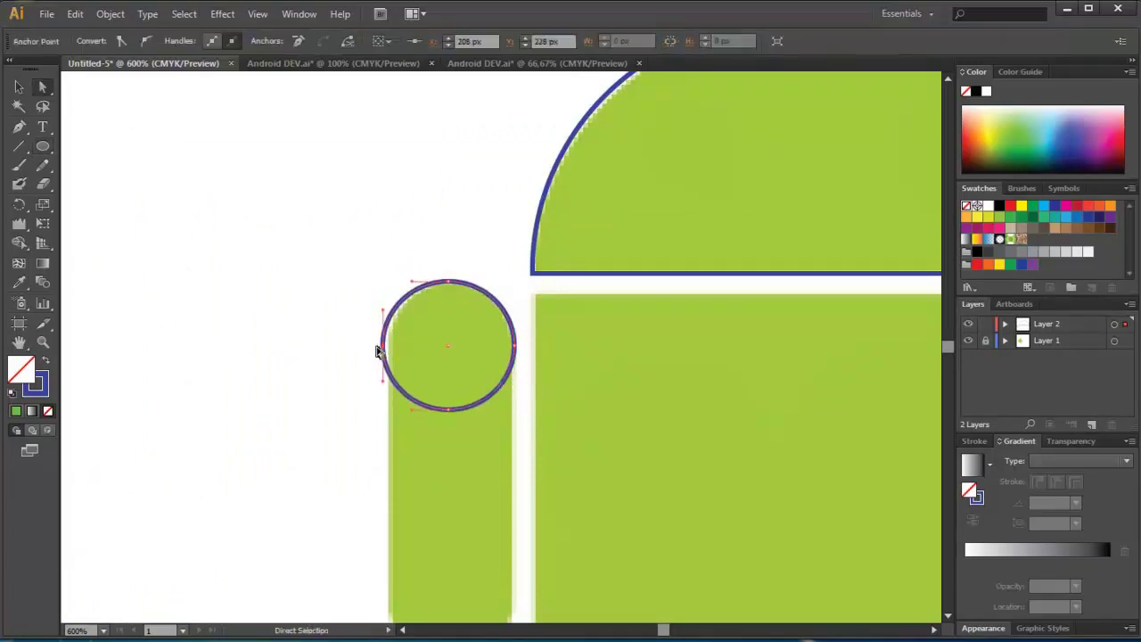
{"action": "left_click", "coordinate": [188, 252]}
{"action": "left_click_drag", "start_coordinate": [527, 458], "coordinate": [375, 369]}
{"action": "key", "text": "Delete"}
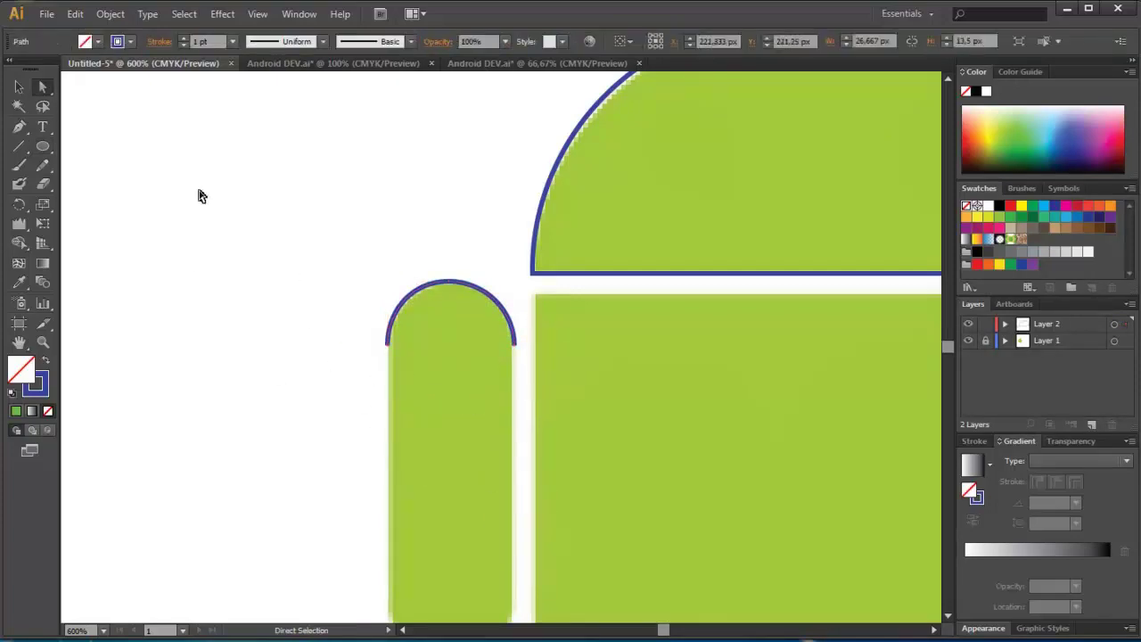
{"action": "left_click", "coordinate": [198, 194]}
- Copy the top arc and move the copy down to the arm's bottom
{"action": "key", "text": "ctrl+minus"}
{"action": "left_click_drag", "start_coordinate": [260, 205], "coordinate": [509, 364]}
{"action": "key", "text": "shift+Left"}
{"action": "key", "text": "shift+Down"}
{"action": "key", "text": "shift+Down"}
{"action": "key", "text": "shift+Down"}
{"action": "key", "text": "shift+Down"}
{"action": "key", "text": "shift+Down"}
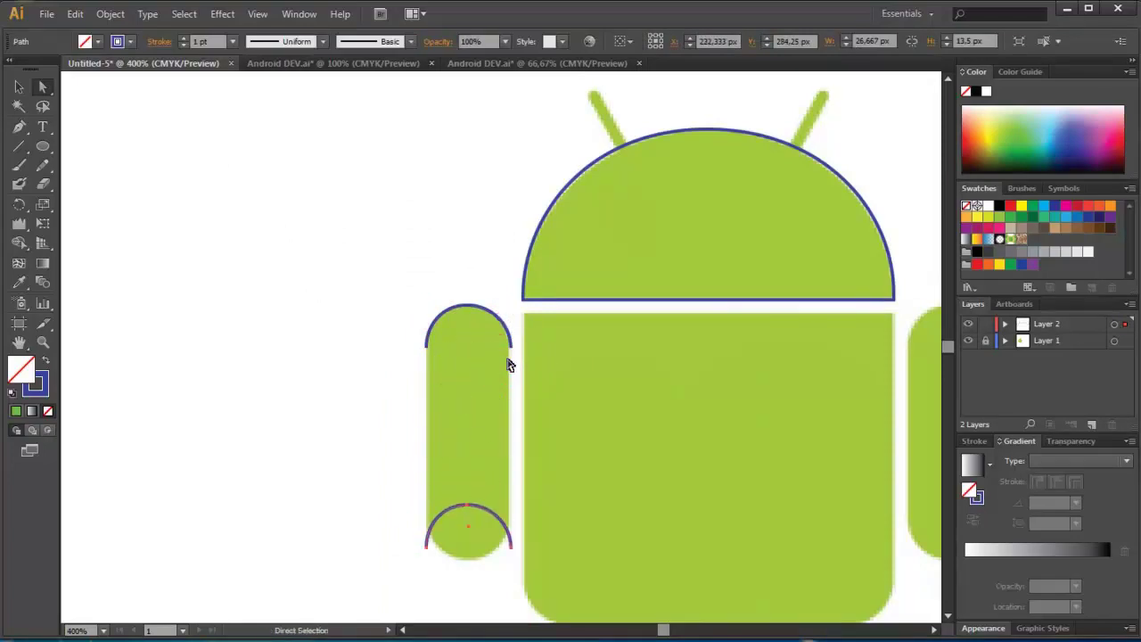
- Rotate the copied arc 180° and nudge it down onto the arm's bottom
{"action": "right_click", "coordinate": [489, 510]}
{"action": "mouse_move", "coordinate": [536, 462]}
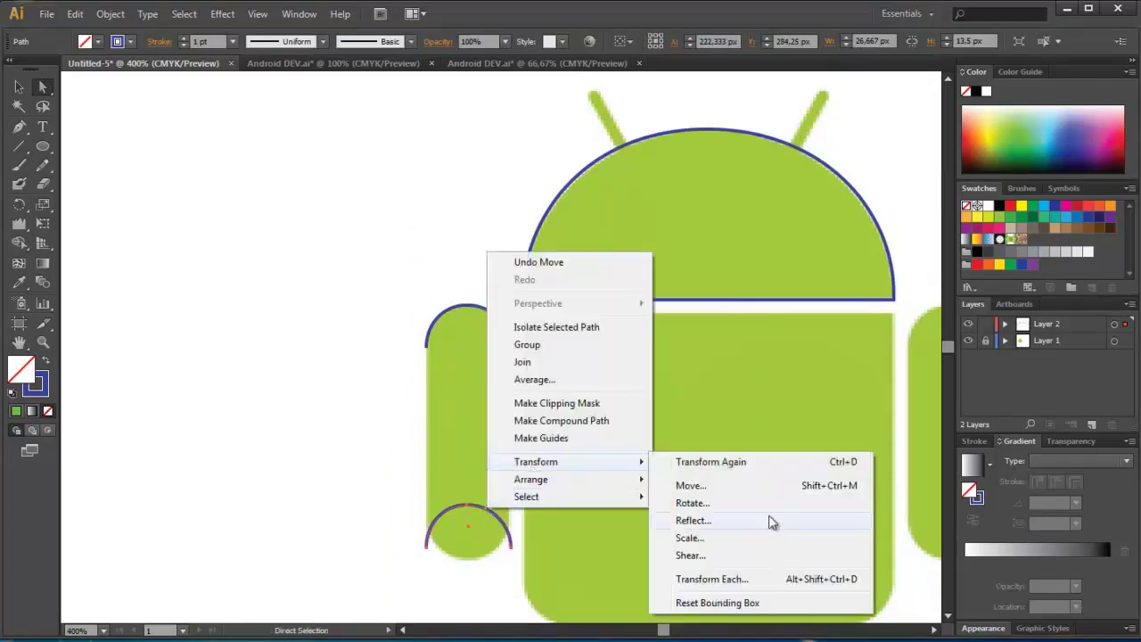
{"action": "left_click", "coordinate": [695, 428]}
{"action": "left_click", "coordinate": [774, 394]}
{"action": "key", "text": "Down"}
{"action": "key", "text": "Down"}
{"action": "key", "text": "Down"}
- Join both arcs' left and right ends with straight Pen lines, closing the arm outline
{"action": "left_click", "coordinate": [19, 127]}
{"action": "scroll", "coordinate": [484, 365], "scroll_direction": "up", "scroll_amount": 1}
{"action": "left_click", "coordinate": [389, 351]}
{"action": "scroll", "coordinate": [385, 366], "scroll_direction": "down", "scroll_amount": 2}
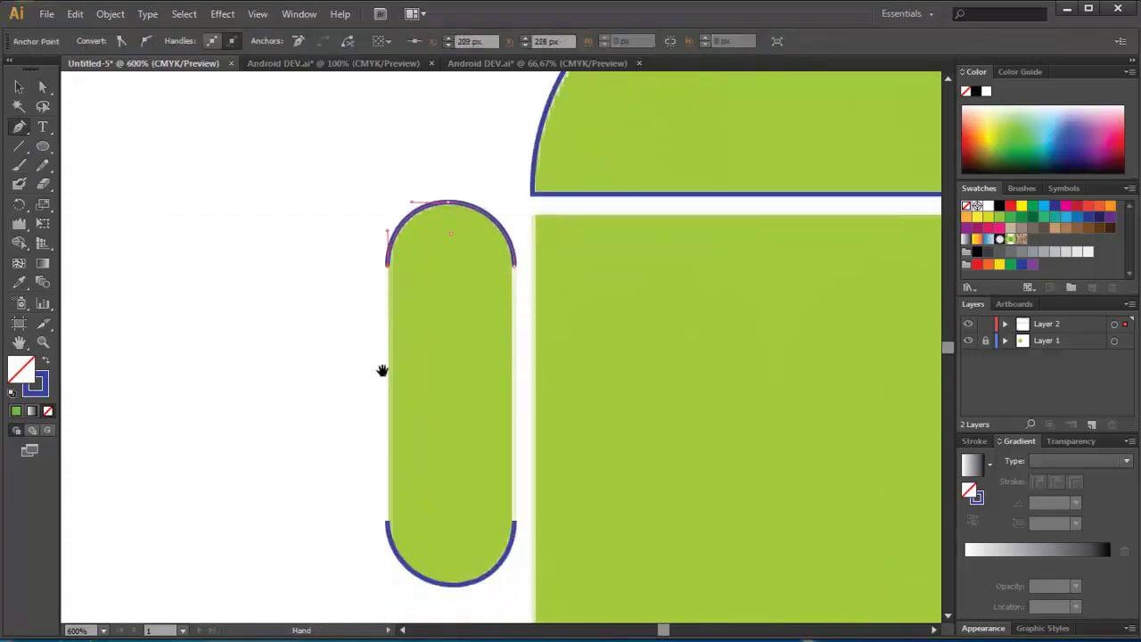
{"action": "left_click", "coordinate": [389, 524]}
{"action": "left_click", "coordinate": [514, 524]}
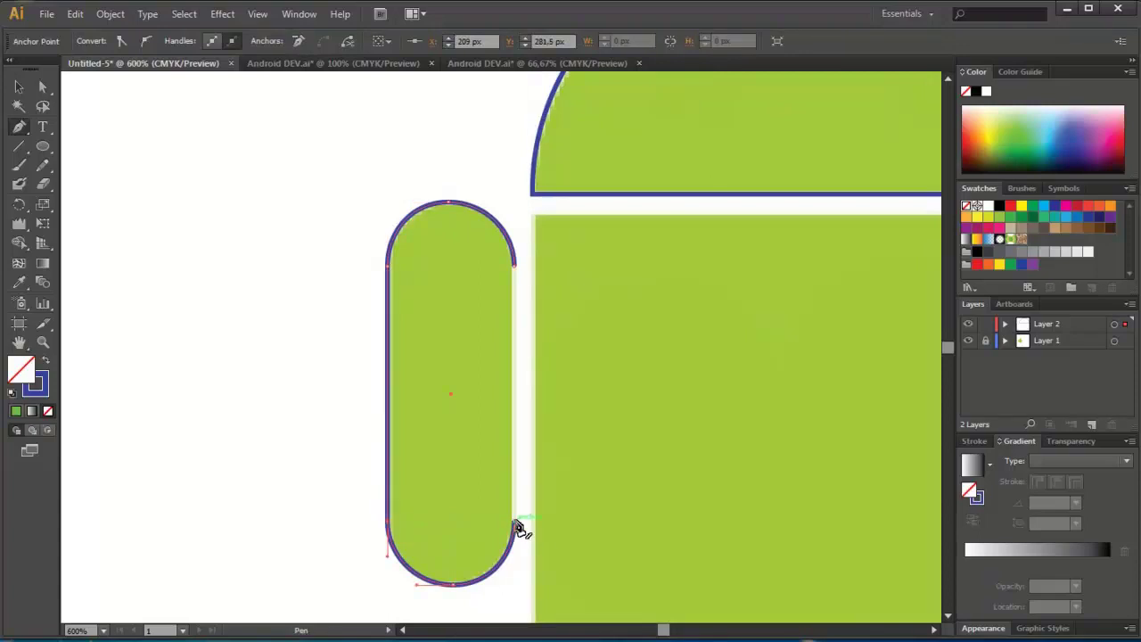
{"action": "left_click", "coordinate": [515, 265]}
{"action": "key", "text": "v"}
{"action": "left_click", "coordinate": [134, 172]}
{"action": "key", "text": "ctrl+minus"}
- Copy and paste the left arm outline, nudging the copy over it
{"action": "left_click_drag", "start_coordinate": [381, 248], "coordinate": [504, 500]}
{"action": "key", "text": "ctrl+c"}
{"action": "key", "text": "ctrl+v"}
{"action": "key", "text": "Left"}
{"action": "key", "text": "Left"}
{"action": "key", "text": "Left"}
{"action": "key", "text": "Left"}
{"action": "key", "text": "Left"}
{"action": "key", "text": "Left"}
{"action": "key", "text": "Left"}
- Shift the pasted arm outline over onto the robot's right arm
{"action": "key", "text": "Down"}
{"action": "key", "text": "Down"}
{"action": "key", "text": "Down"}
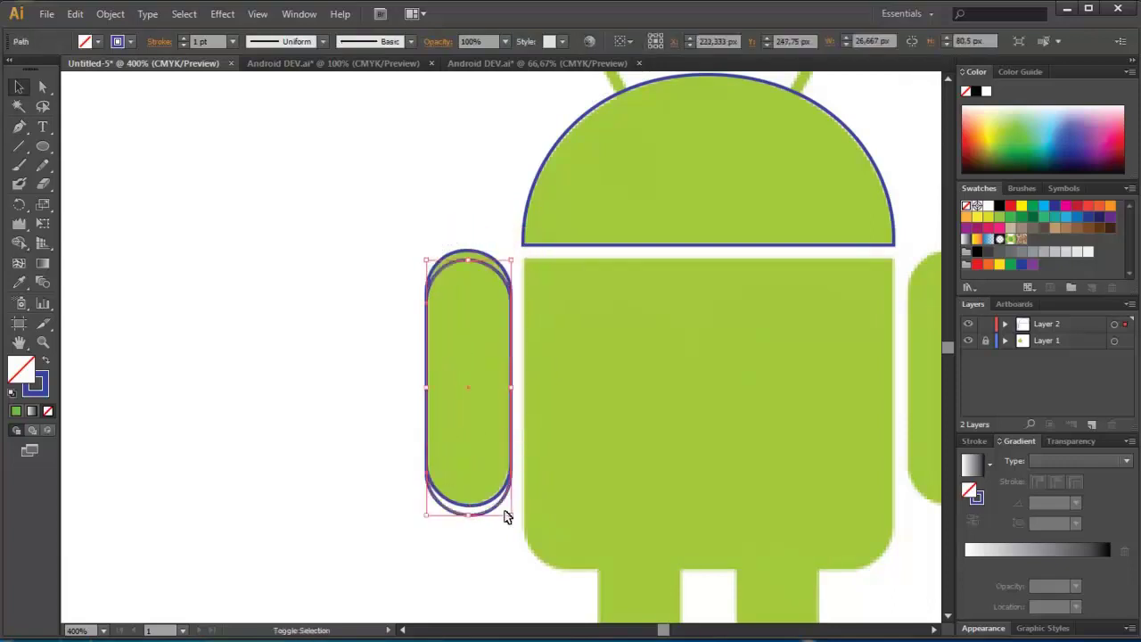
{"action": "key", "text": "shift+Right"}
{"action": "key", "text": "shift+Right"}
{"action": "key", "text": "shift+Right"}
{"action": "key", "text": "shift+Right"}
{"action": "key", "text": "shift+Right"}
{"action": "key", "text": "shift+Right"}
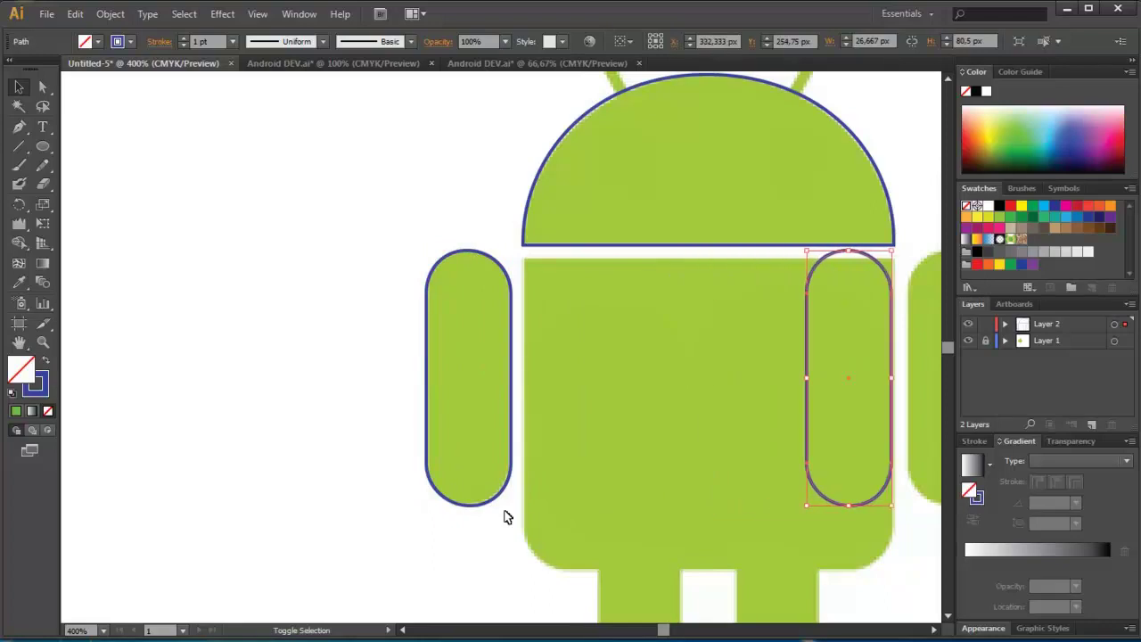
{"action": "left_click_drag", "start_coordinate": [612, 454], "coordinate": [509, 461]}
- Paste another arm outline copy, place it on the left leg, and paste again
{"action": "key", "text": "shift+Right"}
{"action": "key", "text": "shift+Right"}
{"action": "key", "text": "shift+Right"}
{"action": "key", "text": "shift+Right"}
{"action": "key", "text": "Left"}
{"action": "key", "text": "Left"}
{"action": "key", "text": "Left"}
{"action": "key", "text": "Left"}
{"action": "key", "text": "Left"}
{"action": "left_click_drag", "start_coordinate": [540, 504], "coordinate": [543, 238]}
{"action": "key", "text": "ctrl+v"}
{"action": "key", "text": "shift+Right"}
- Nudge the new leg copy onto the right leg and deselect it
{"action": "key", "text": "Left"}
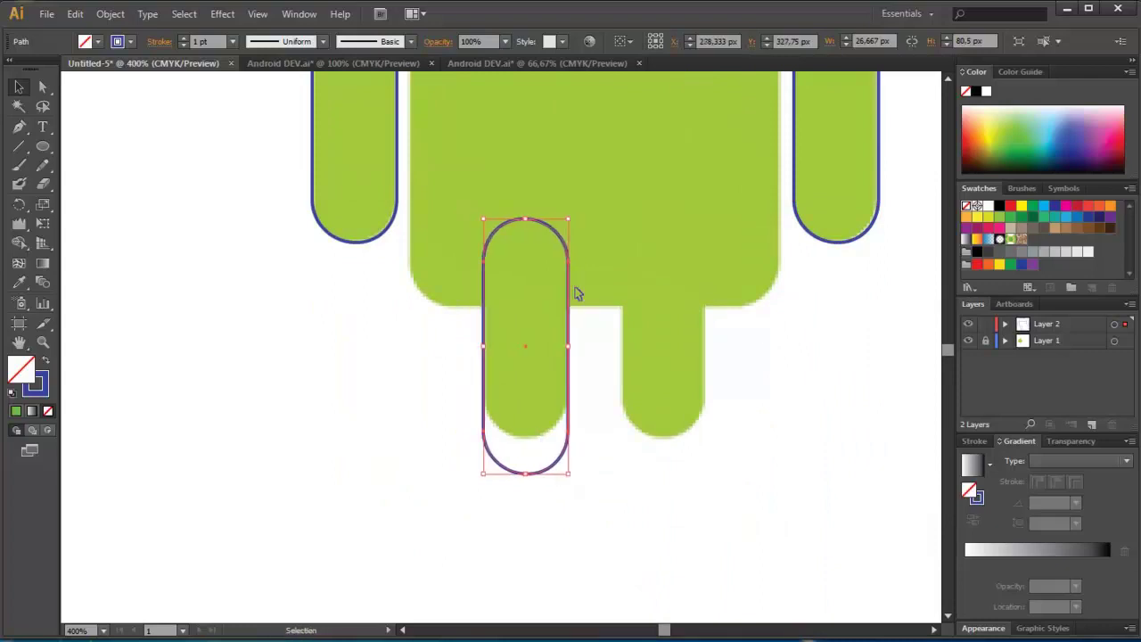
{"action": "key", "text": "Up"}
{"action": "key", "text": "Up"}
{"action": "key", "text": "Up"}
{"action": "key", "text": "ctrl+v"}
{"action": "key", "text": "shift+Right"}
{"action": "key", "text": "shift+Right"}
{"action": "key", "text": "shift+Up"}
{"action": "key", "text": "shift+Right"}
{"action": "key", "text": "shift+Right"}
{"action": "key", "text": "Right"}
{"action": "key", "text": "Right"}
{"action": "key", "text": "Left"}
{"action": "key", "text": "Up"}
{"action": "key", "text": "Right"}
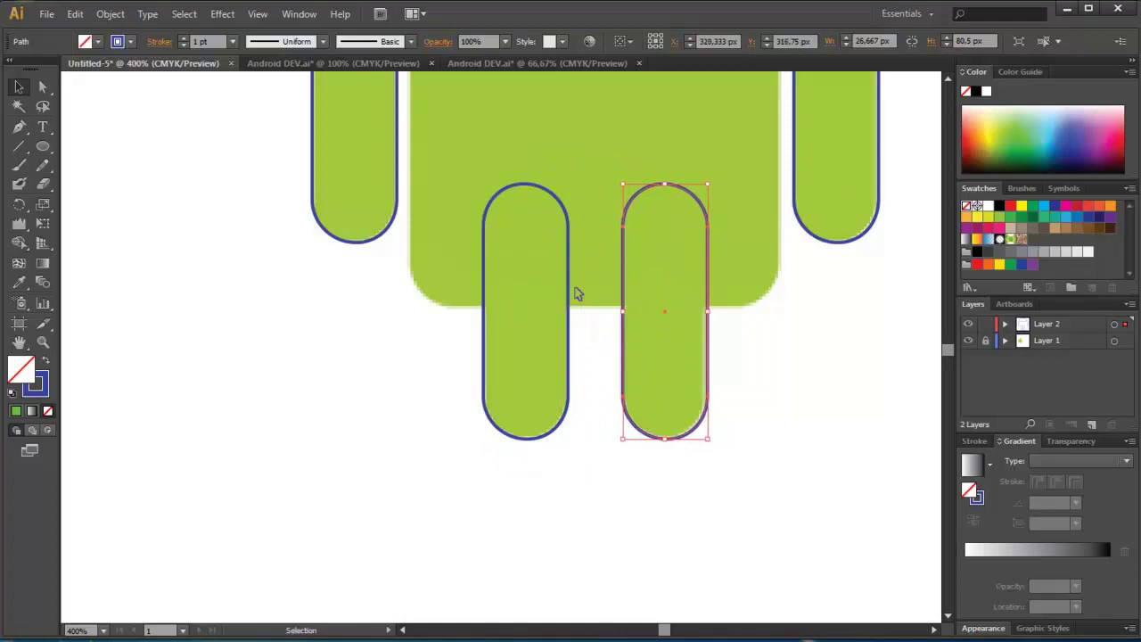
{"action": "left_click", "coordinate": [539, 495]}
{"action": "scroll", "coordinate": [400, 530], "scroll_direction": "up", "scroll_amount": 5}
{"action": "left_click", "coordinate": [22, 131]}
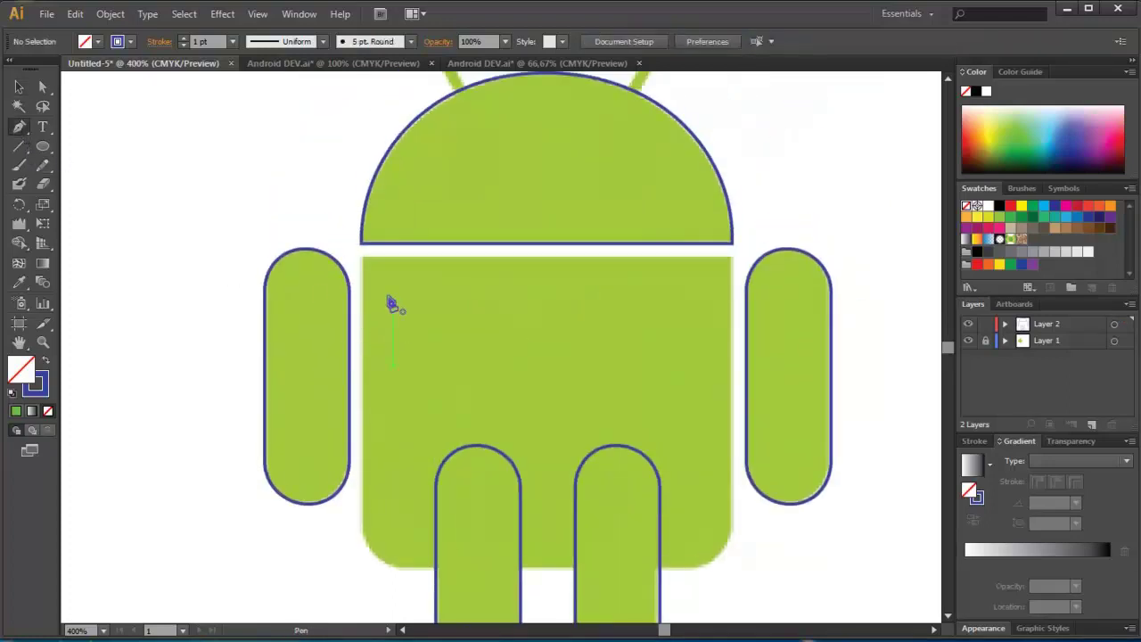
- Trace the body's top and right edges with the Pen, curving the bottom-right corner
{"action": "left_click", "coordinate": [362, 258]}
{"action": "left_click", "coordinate": [733, 258]}
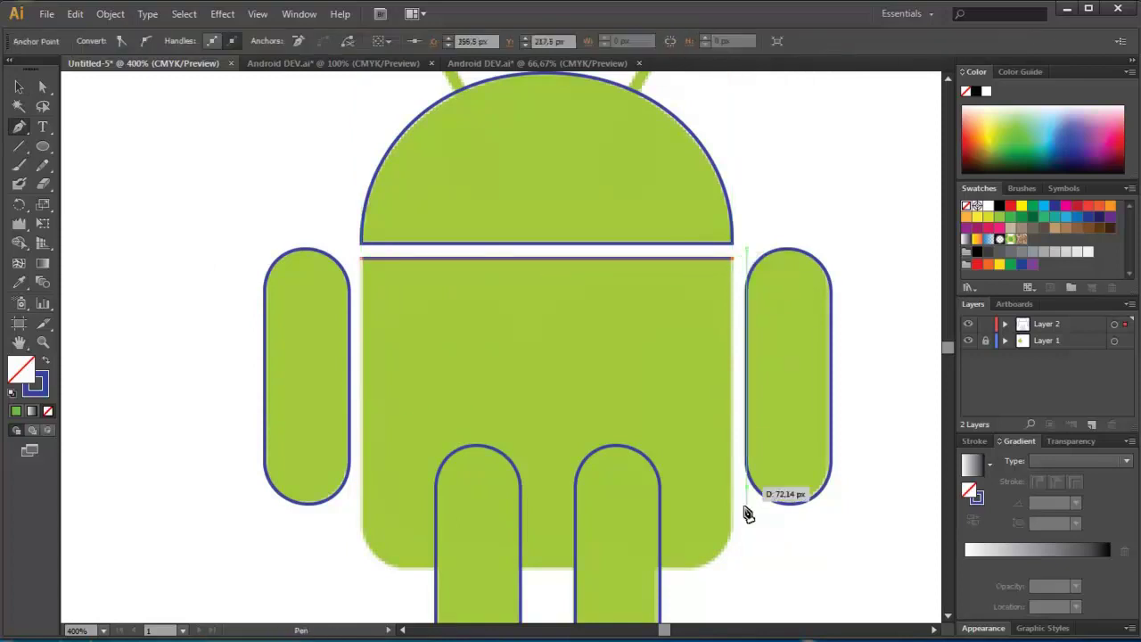
{"action": "left_click", "coordinate": [733, 532]}
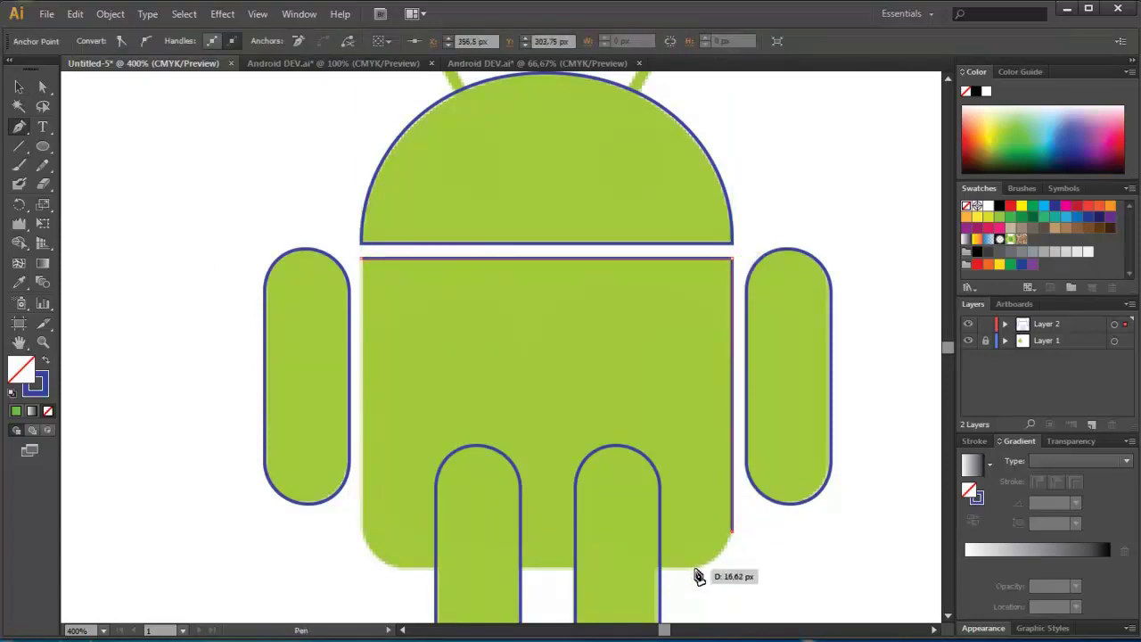
{"action": "scroll", "coordinate": [697, 571], "scroll_direction": "up", "scroll_amount": 1}
{"action": "scroll", "coordinate": [693, 489], "scroll_direction": "up", "scroll_amount": 1}
{"action": "left_click_drag", "start_coordinate": [716, 457], "coordinate": [640, 458]}
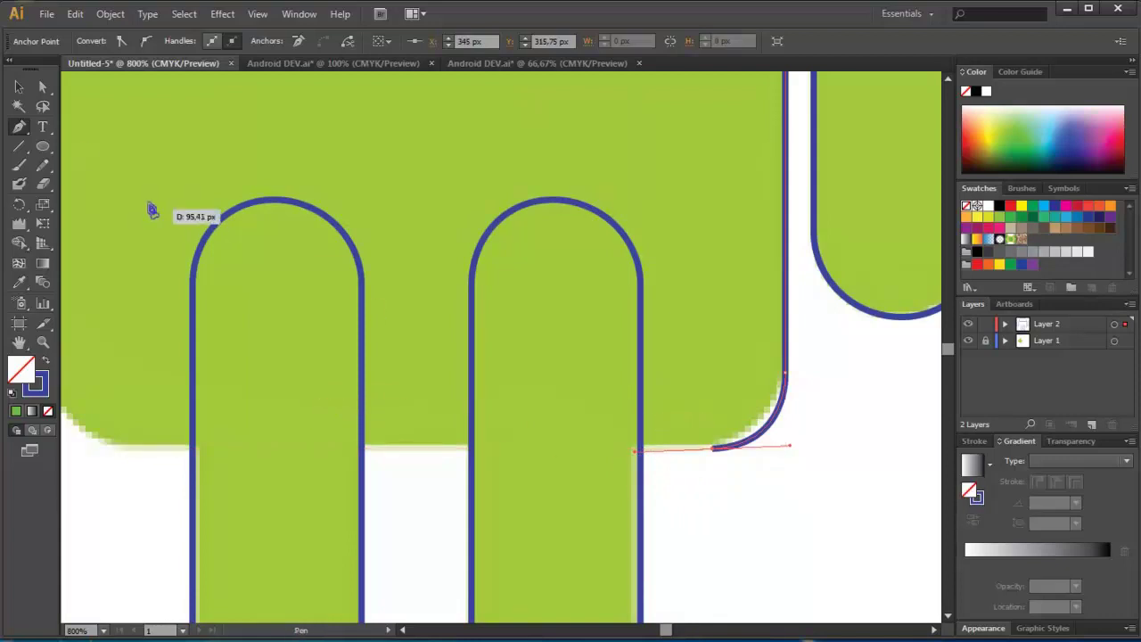
- Nudge the corner curve's end anchor up, then draw the body's bottom edge
{"action": "left_click", "coordinate": [44, 88]}
{"action": "left_click", "coordinate": [714, 450]}
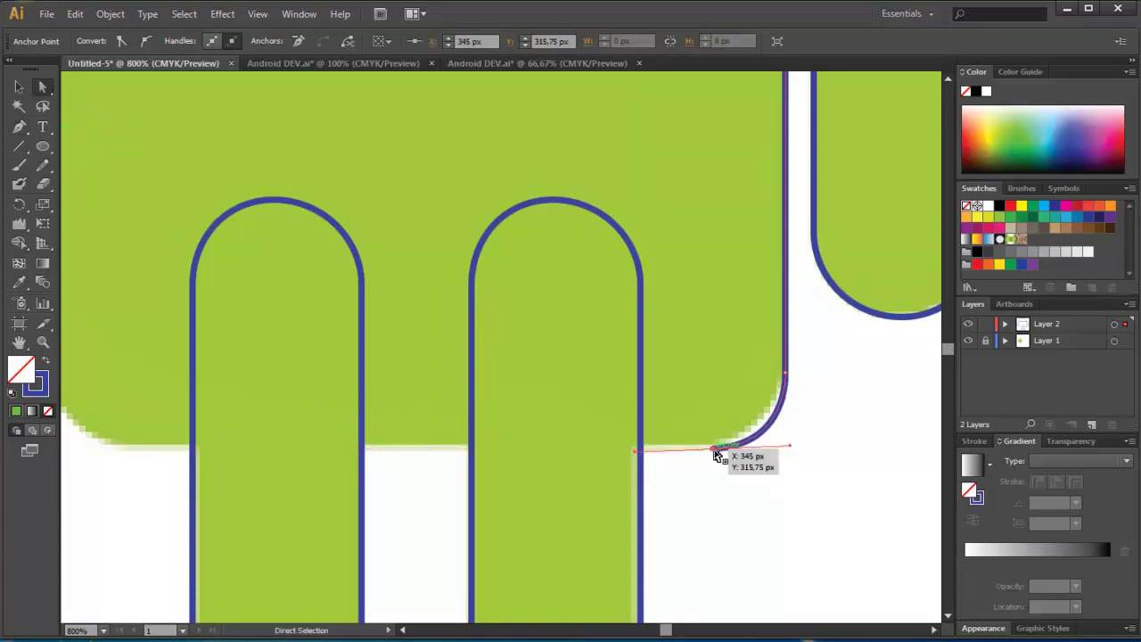
{"action": "key", "text": "Up"}
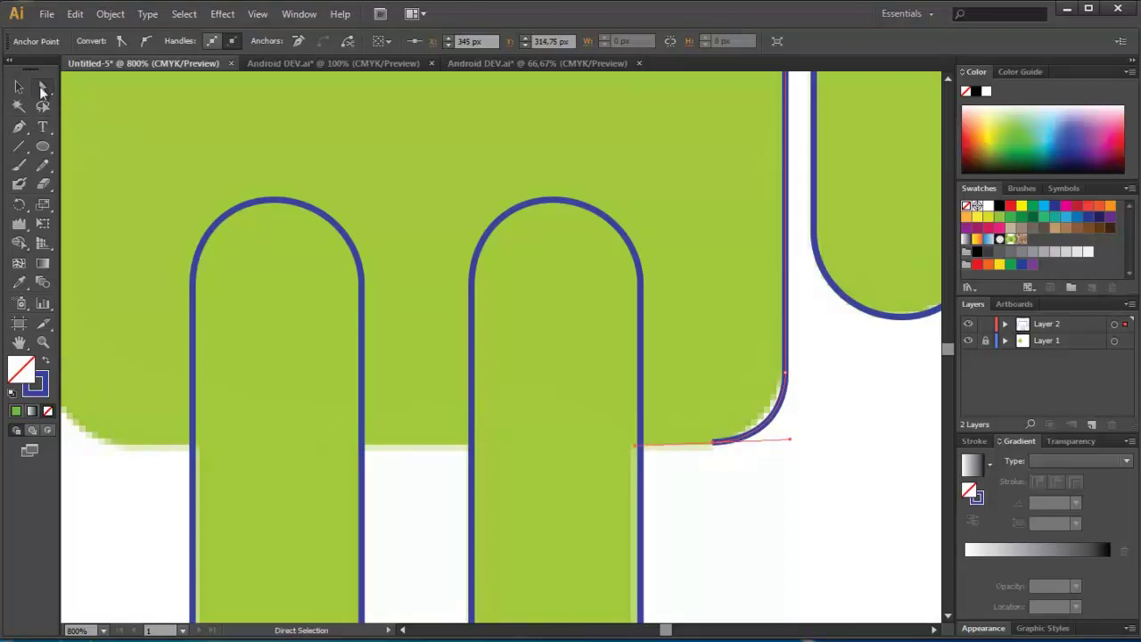
{"action": "left_click", "coordinate": [21, 133]}
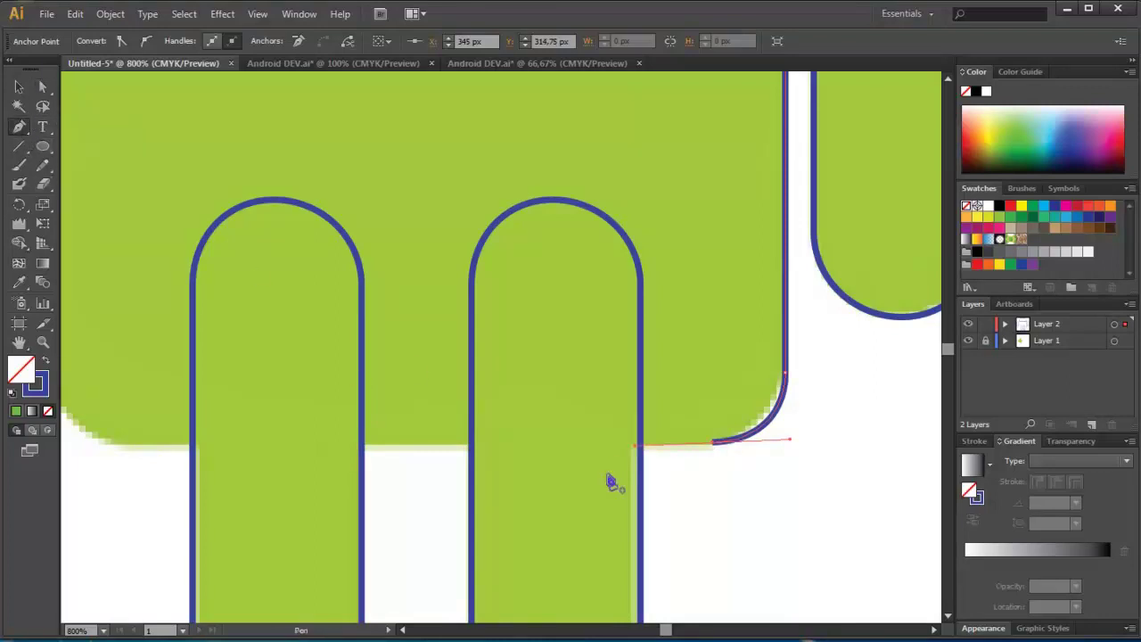
{"action": "left_click_drag", "start_coordinate": [669, 461], "coordinate": [775, 458]}
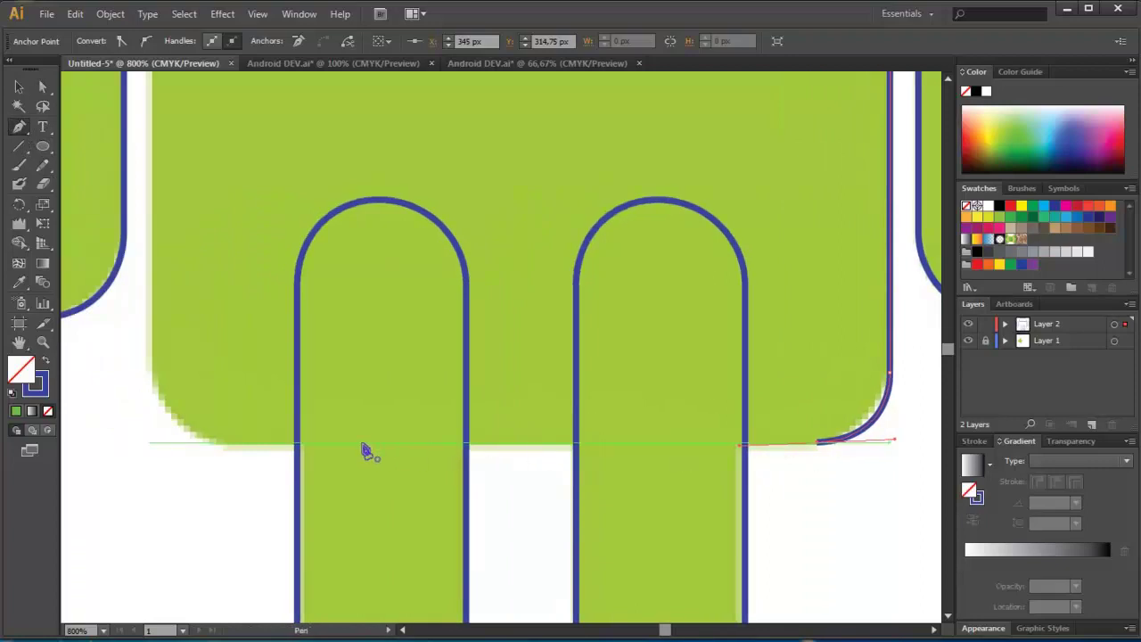
{"action": "left_click", "coordinate": [214, 444]}
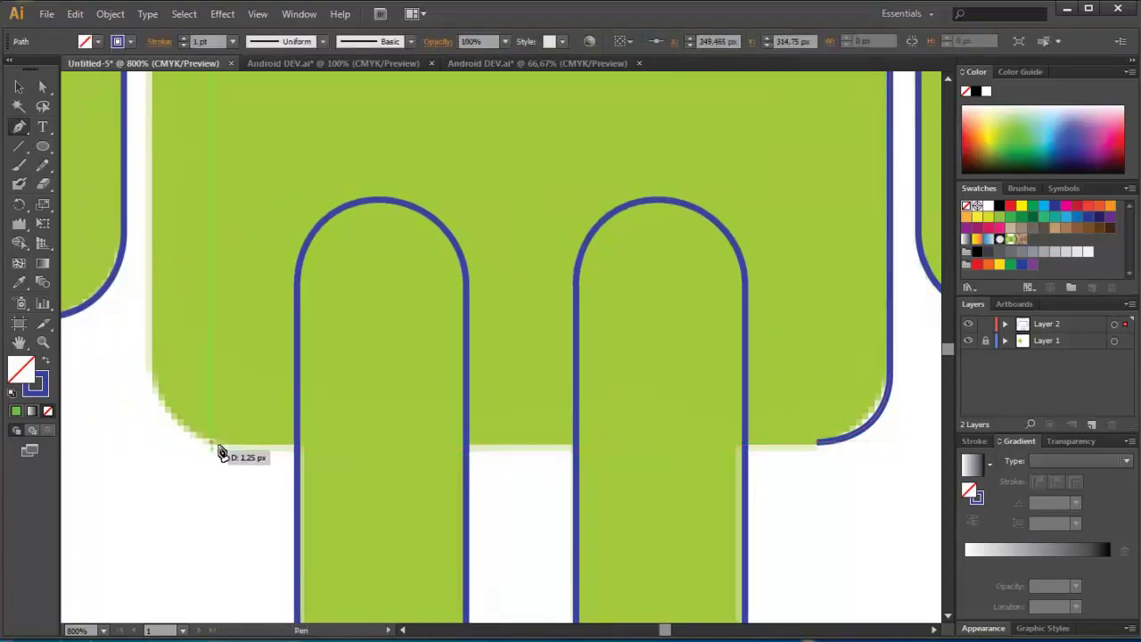
{"action": "left_click", "coordinate": [817, 442]}
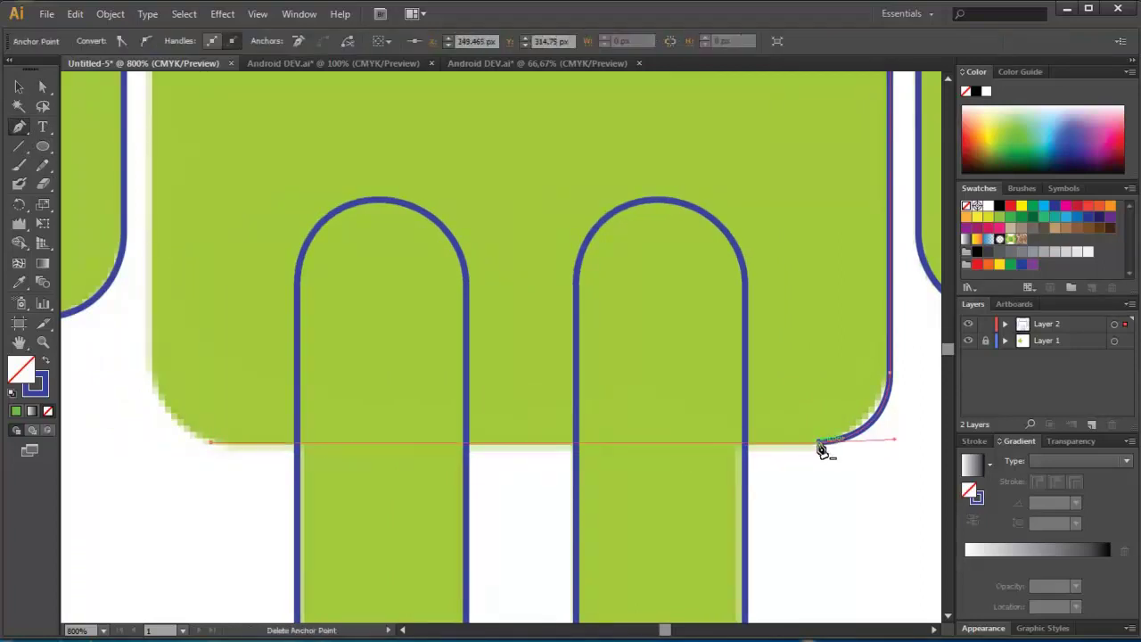
- Curve the outline around the bottom-left corner and close it up the body's left side
{"action": "key", "text": "ctrl+minus"}
{"action": "left_click_drag", "start_coordinate": [368, 462], "coordinate": [365, 356]}
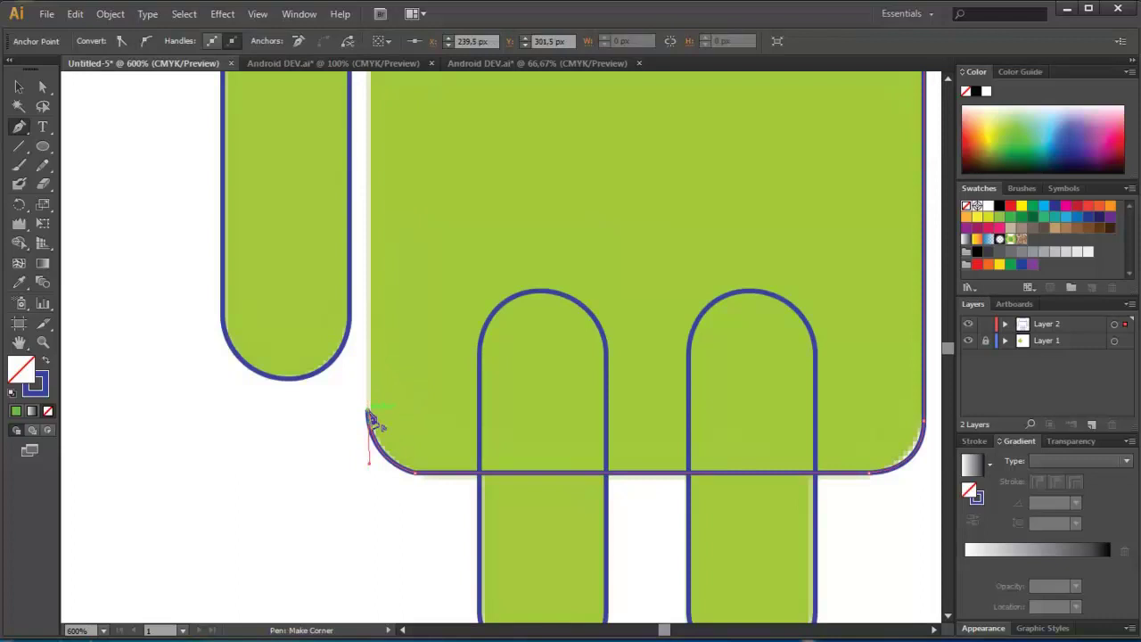
{"action": "scroll", "coordinate": [410, 283], "scroll_direction": "up", "scroll_amount": 3}
{"action": "left_click_drag", "start_coordinate": [372, 153], "coordinate": [374, 160]}
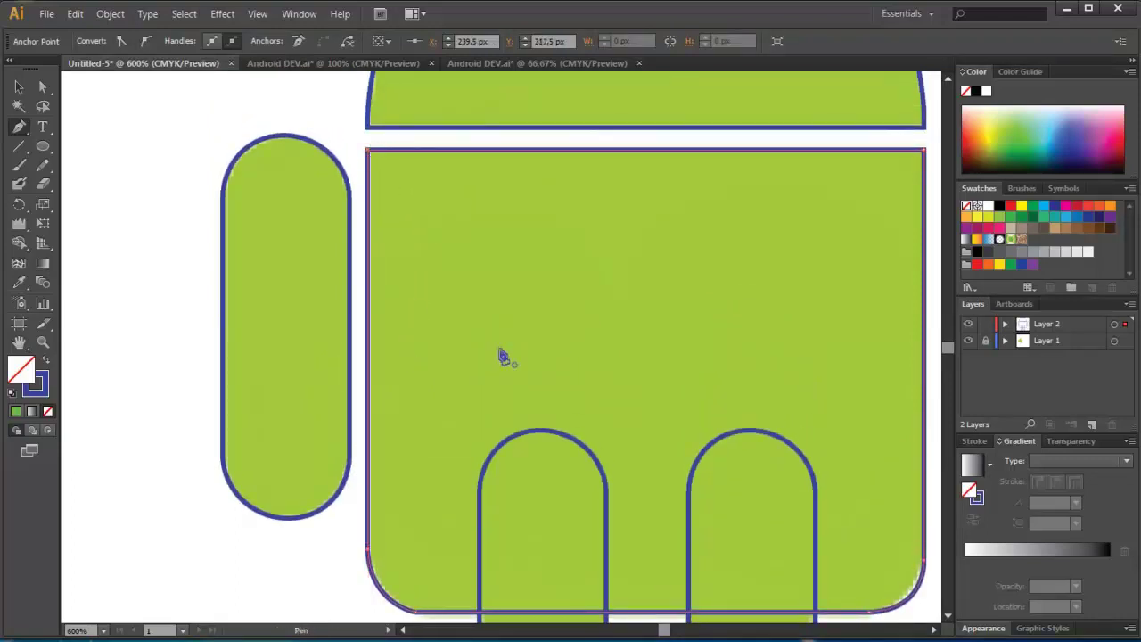
{"action": "left_click", "coordinate": [19, 86]}
{"action": "left_click", "coordinate": [147, 212]}
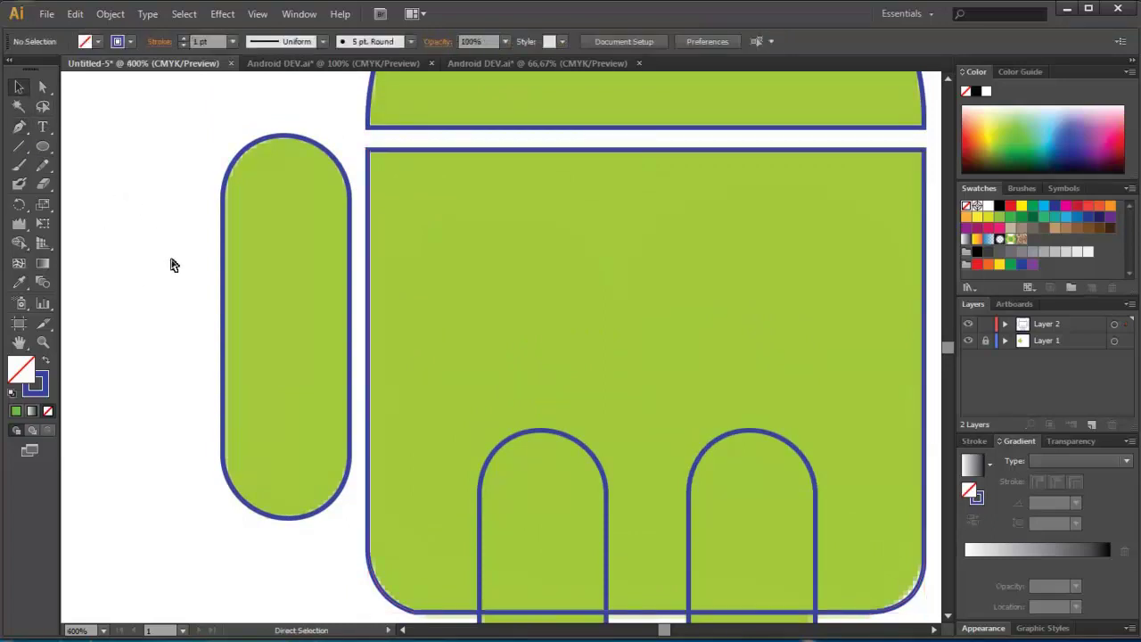
{"action": "key", "text": "ctrl+minus"}
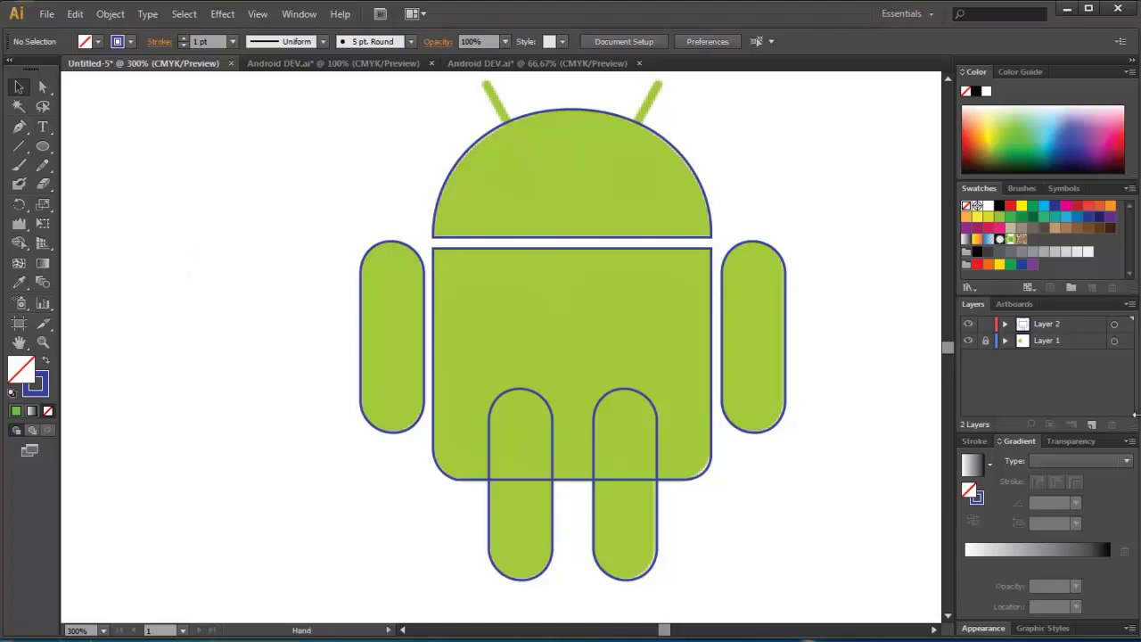
{"action": "left_click_drag", "start_coordinate": [597, 196], "coordinate": [515, 448]}
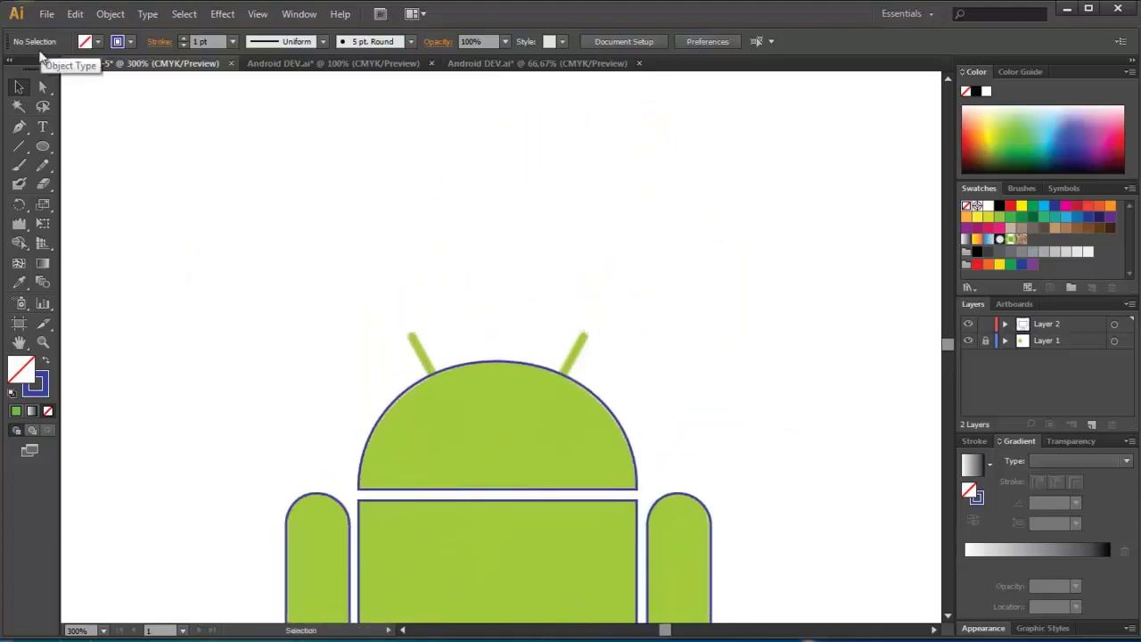
- Draw a thin ellipse over the left antenna, tilt it and nudge it into place
{"action": "left_click", "coordinate": [41, 148]}
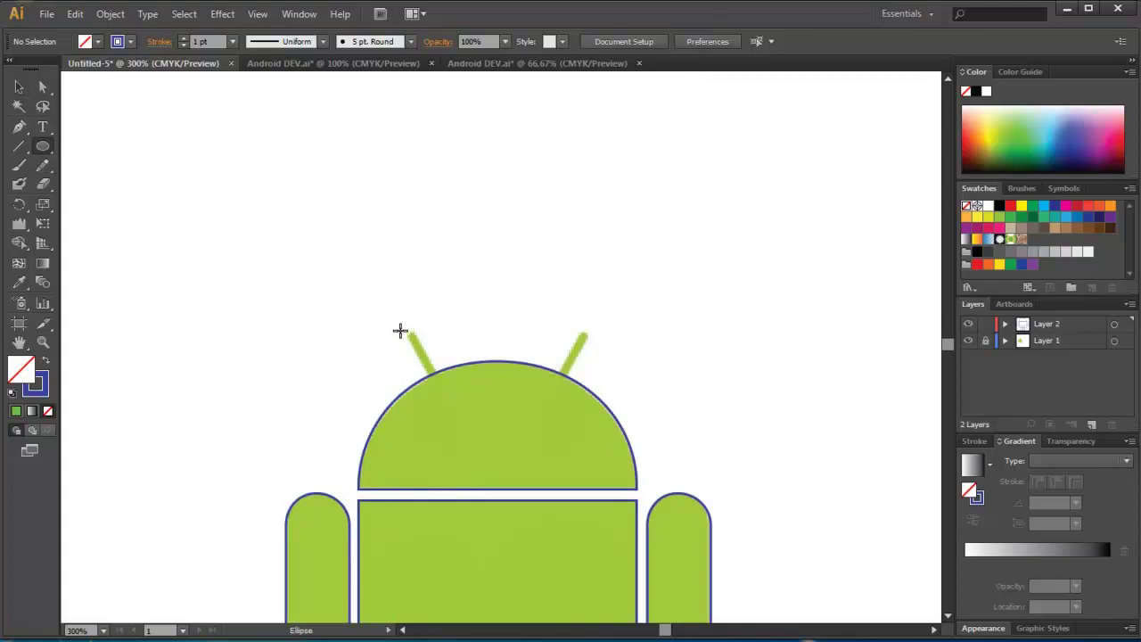
{"action": "left_click_drag", "start_coordinate": [408, 324], "coordinate": [424, 432]}
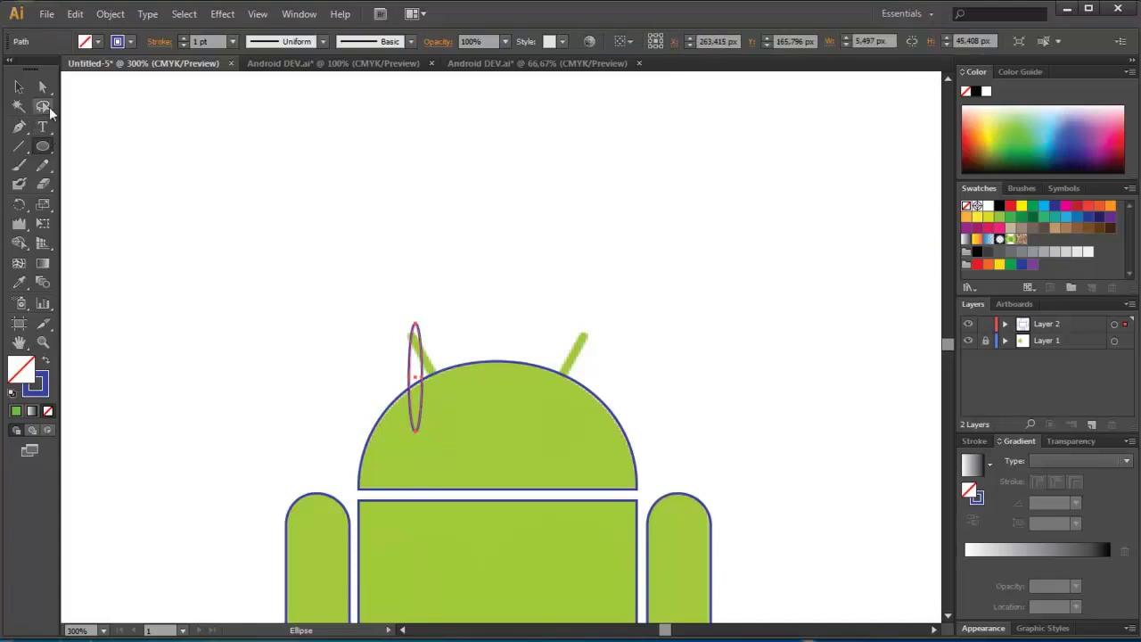
{"action": "left_click", "coordinate": [18, 87]}
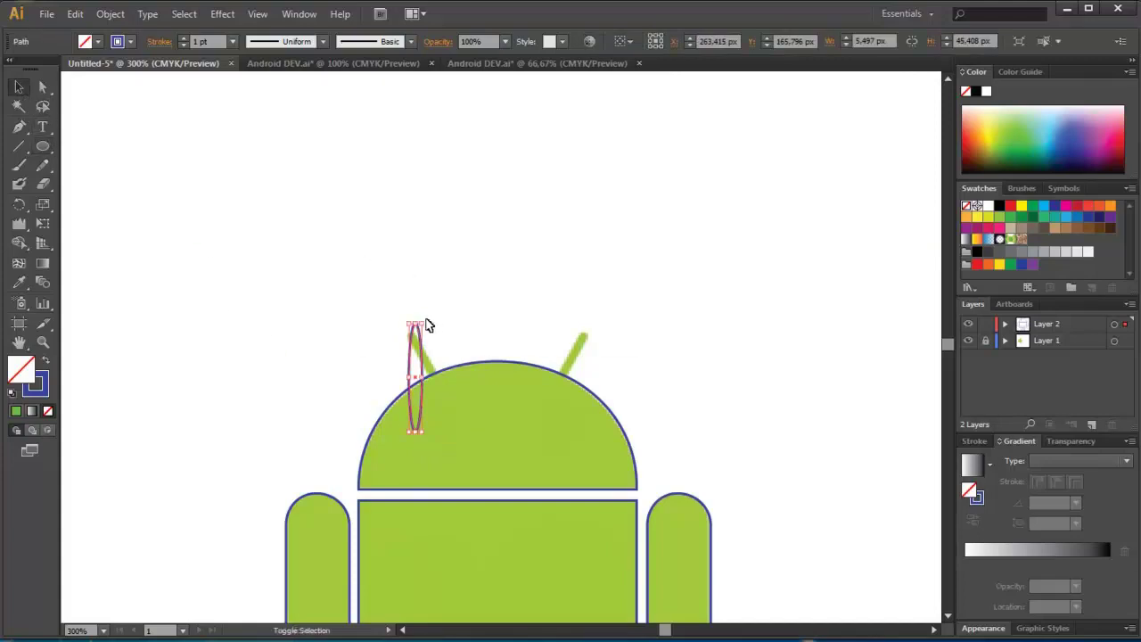
{"action": "left_click_drag", "start_coordinate": [402, 313], "coordinate": [370, 346]}
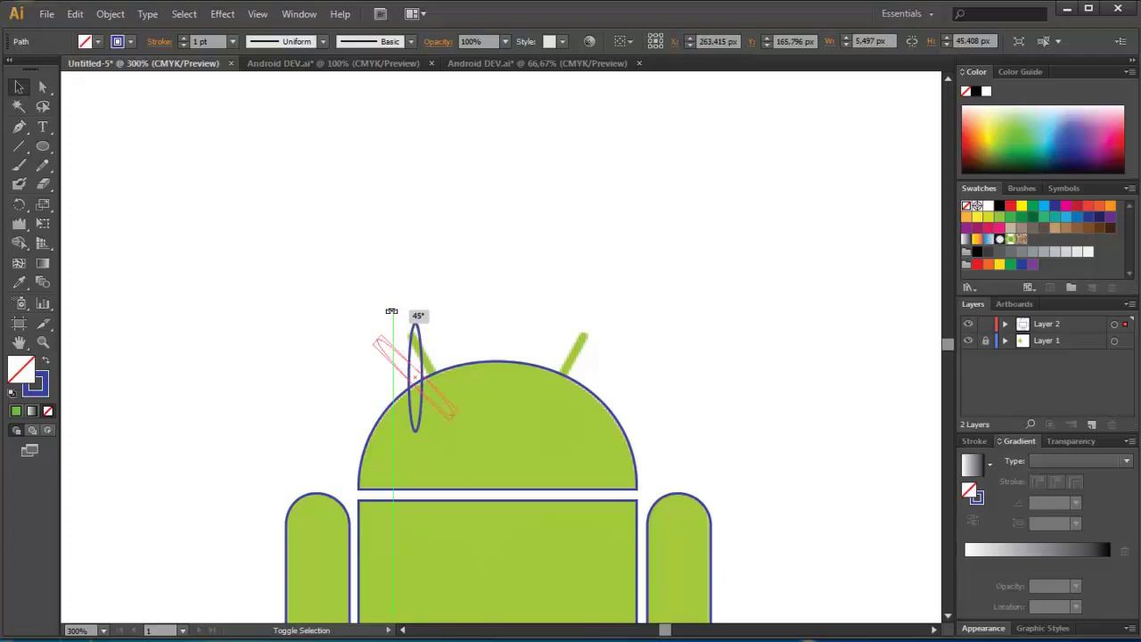
{"action": "key", "text": "Right"}
{"action": "key", "text": "Right"}
{"action": "key", "text": "Right"}
{"action": "key", "text": "Right"}
{"action": "key", "text": "Right"}
{"action": "key", "text": "Up"}
{"action": "key", "text": "Up"}
{"action": "key", "text": "Right"}
{"action": "key", "text": "Right"}
{"action": "key", "text": "Right"}
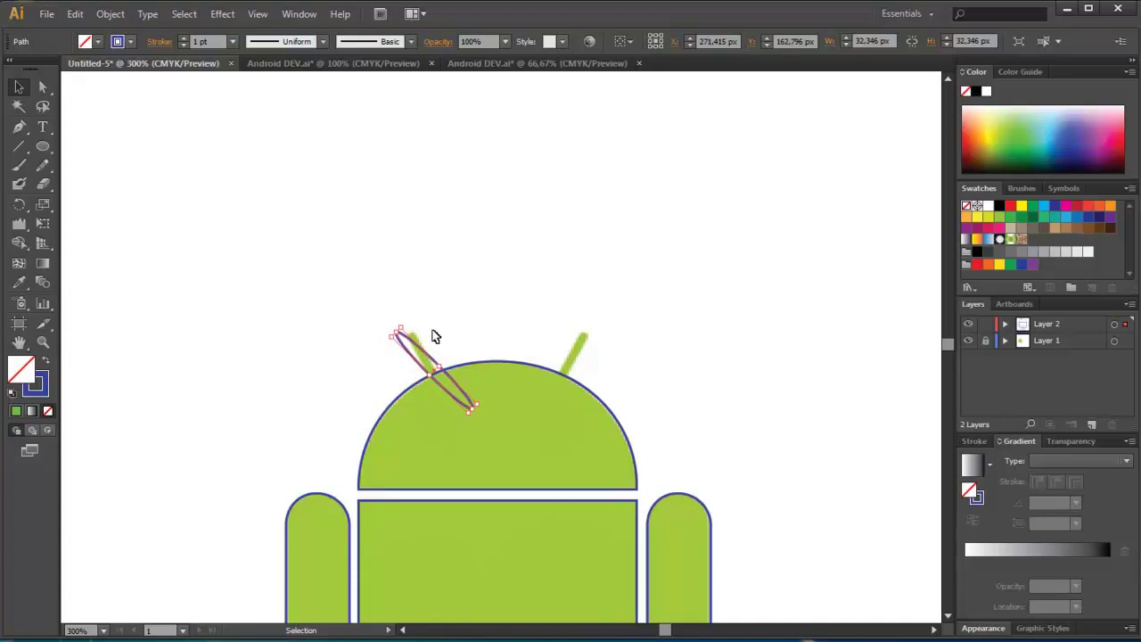
- Fine-tune the ellipse's rotation to the antenna angle, then drag out a copy beside it
{"action": "left_click_drag", "start_coordinate": [406, 319], "coordinate": [424, 309]}
{"action": "key", "text": "Left"}
{"action": "key", "text": "Left"}
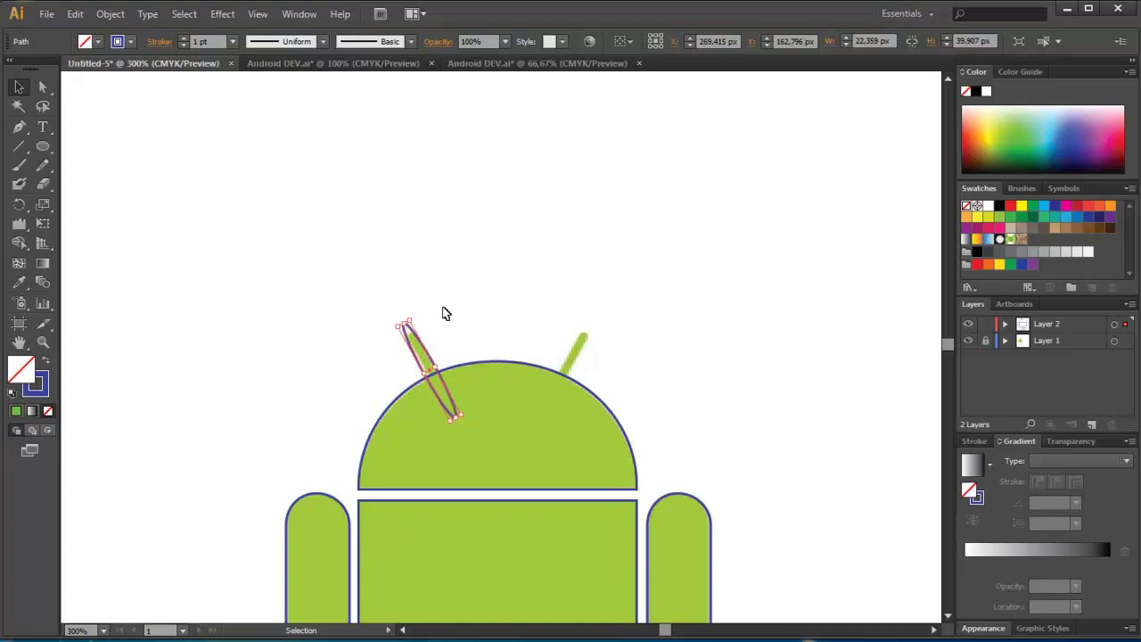
{"action": "left_click", "coordinate": [281, 223]}
{"action": "left_click", "coordinate": [438, 368], "text": "ctrl"}
{"action": "left_click_drag", "start_coordinate": [439, 368], "coordinate": [490, 339]}
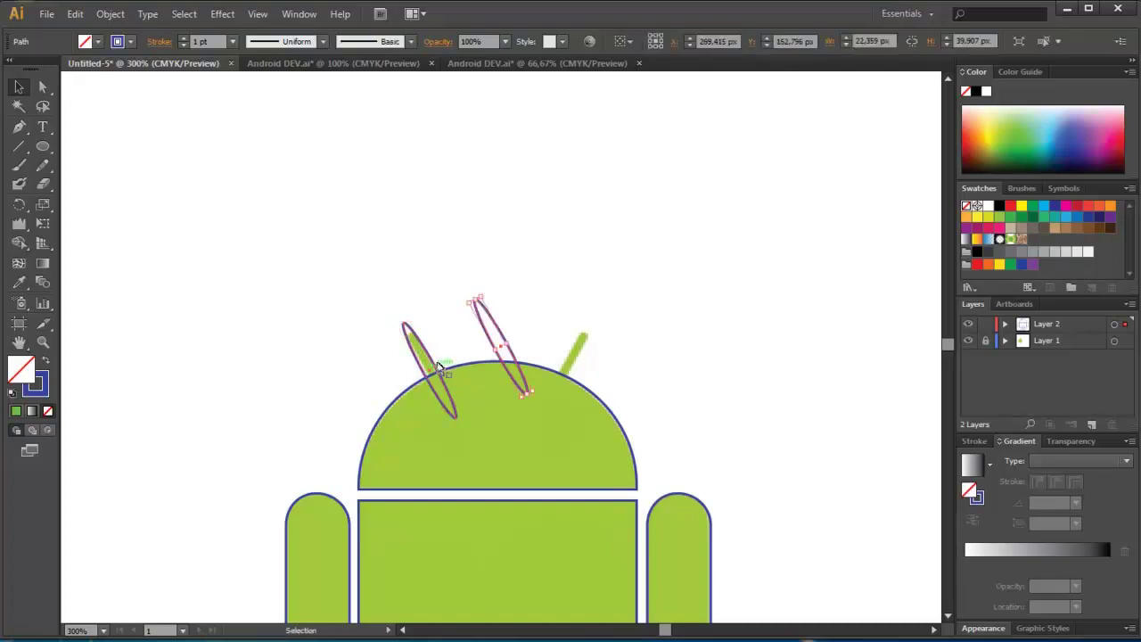
- Reflect the copied ellipse across the vertical axis and nudge it onto the right antenna
{"action": "right_click", "coordinate": [491, 337]}
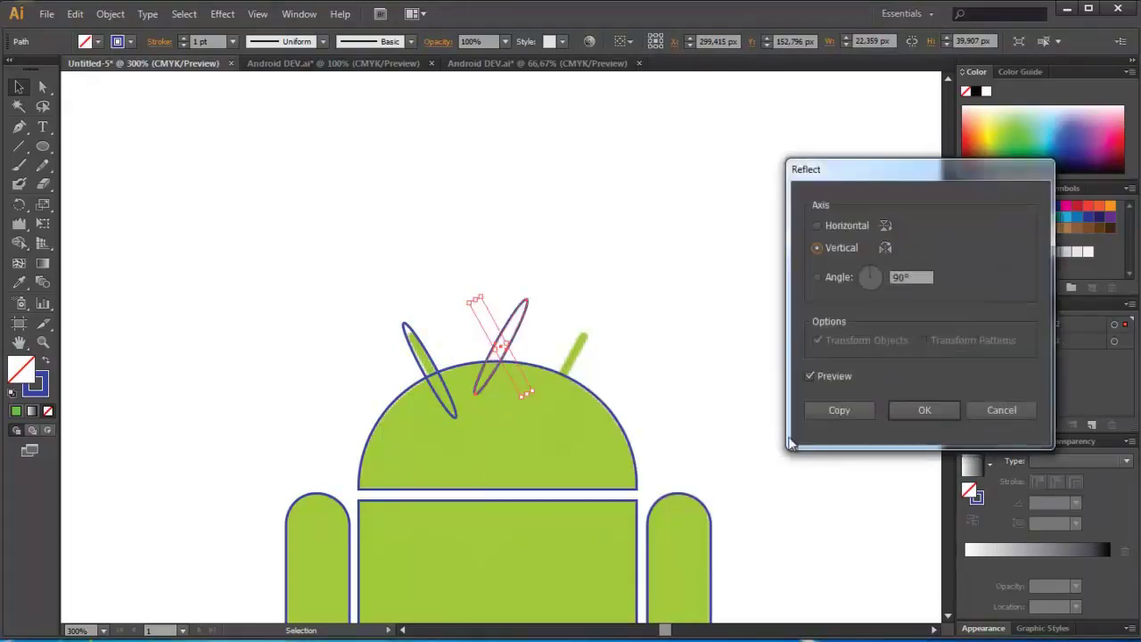
{"action": "left_click", "coordinate": [944, 413]}
{"action": "key", "text": "Right"}
{"action": "key", "text": "Right"}
{"action": "key", "text": "Right"}
{"action": "key", "text": "Right"}
{"action": "key", "text": "Right"}
{"action": "key", "text": "Right"}
{"action": "key", "text": "Down"}
{"action": "key", "text": "Down"}
{"action": "key", "text": "Down"}
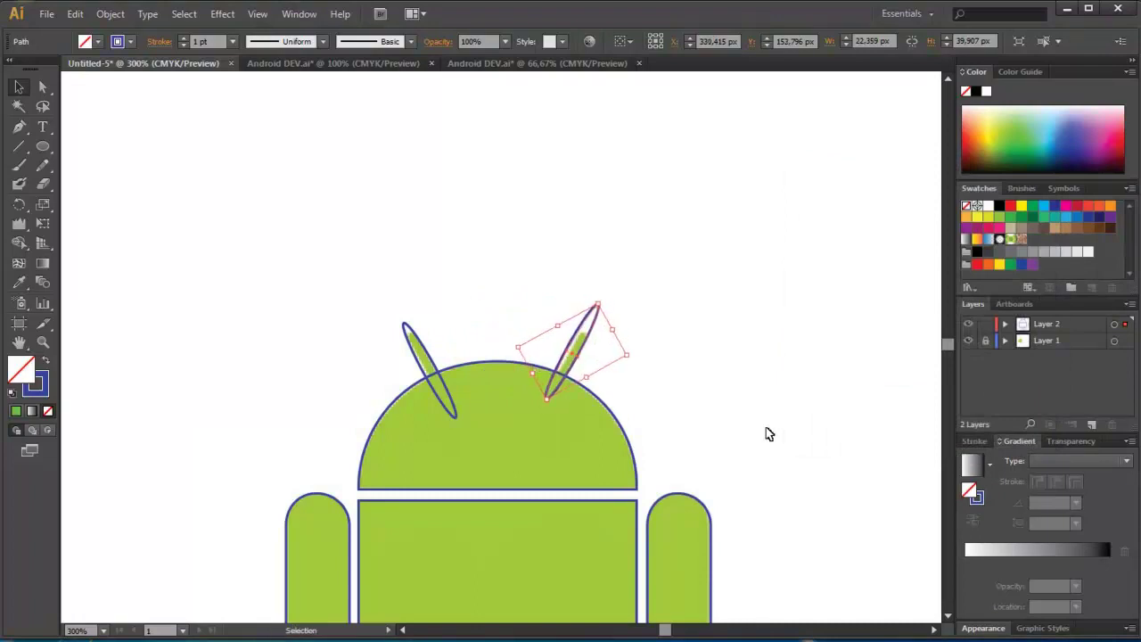
{"action": "key", "text": "Left"}
{"action": "key", "text": "Left"}
{"action": "key", "text": "Left"}
{"action": "key", "text": "Down"}
{"action": "key", "text": "Down"}
{"action": "key", "text": "Left"}
{"action": "key", "text": "Left"}
{"action": "key", "text": "Left"}
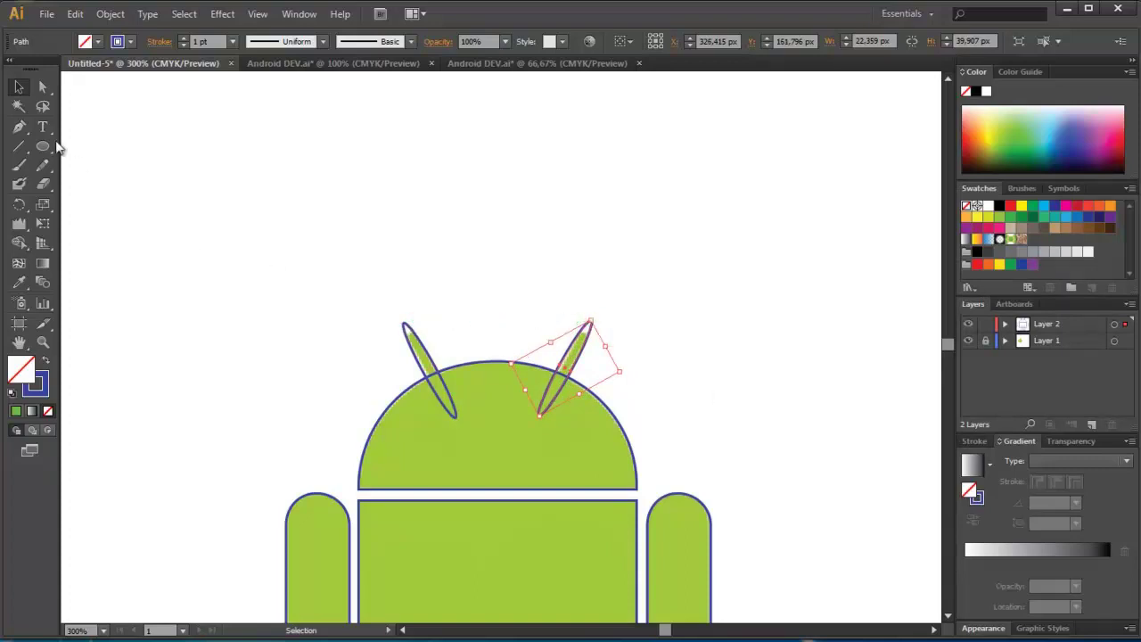
{"action": "left_click", "coordinate": [159, 197]}
{"action": "mouse_move", "coordinate": [323, 364]}
{"action": "left_mouse_down"}
{"action": "mouse_move", "coordinate": [316, 151]}
{"action": "mouse_move", "coordinate": [292, 210]}
{"action": "left_mouse_up"}
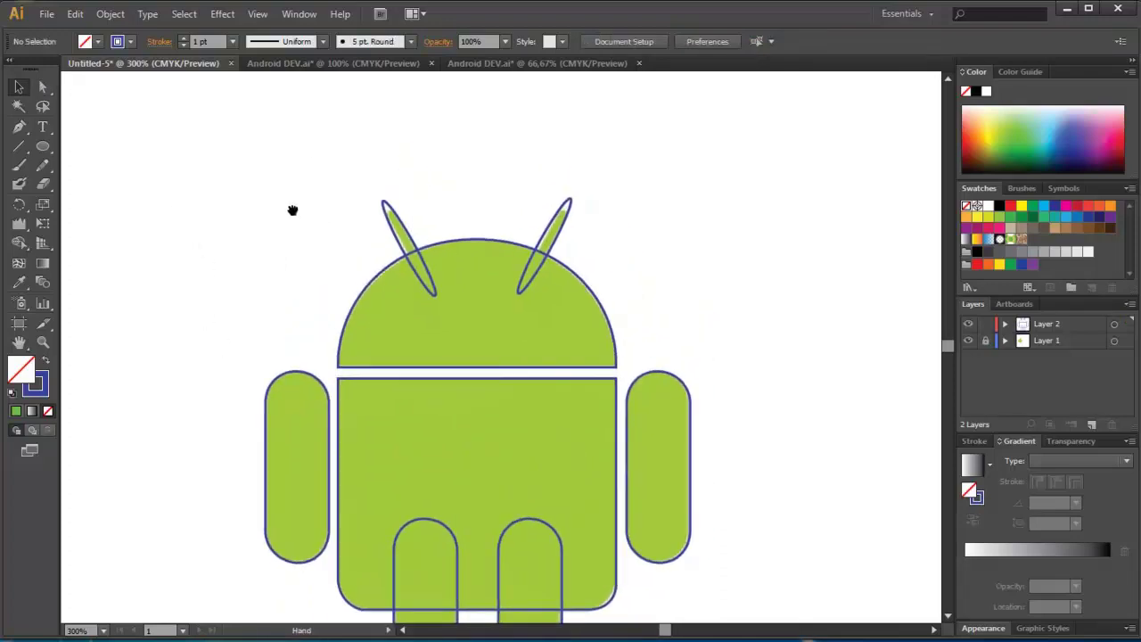
- Draw a small eye circle and fill it bright green
{"action": "left_click", "coordinate": [43, 146]}
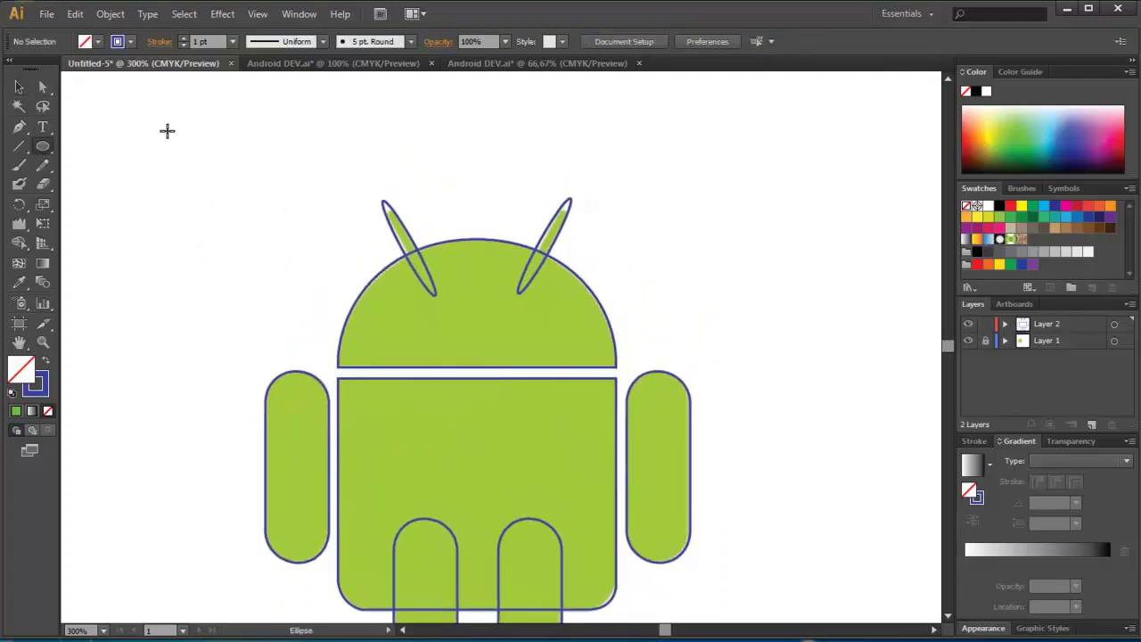
{"action": "mouse_move", "coordinate": [167, 131]}
{"action": "left_mouse_down"}
{"action": "mouse_move", "coordinate": [193, 147]}
{"action": "mouse_move", "coordinate": [179, 135]}
{"action": "left_mouse_up"}
{"action": "double_click", "coordinate": [24, 368]}
{"action": "left_click_drag", "start_coordinate": [807, 243], "coordinate": [820, 226]}
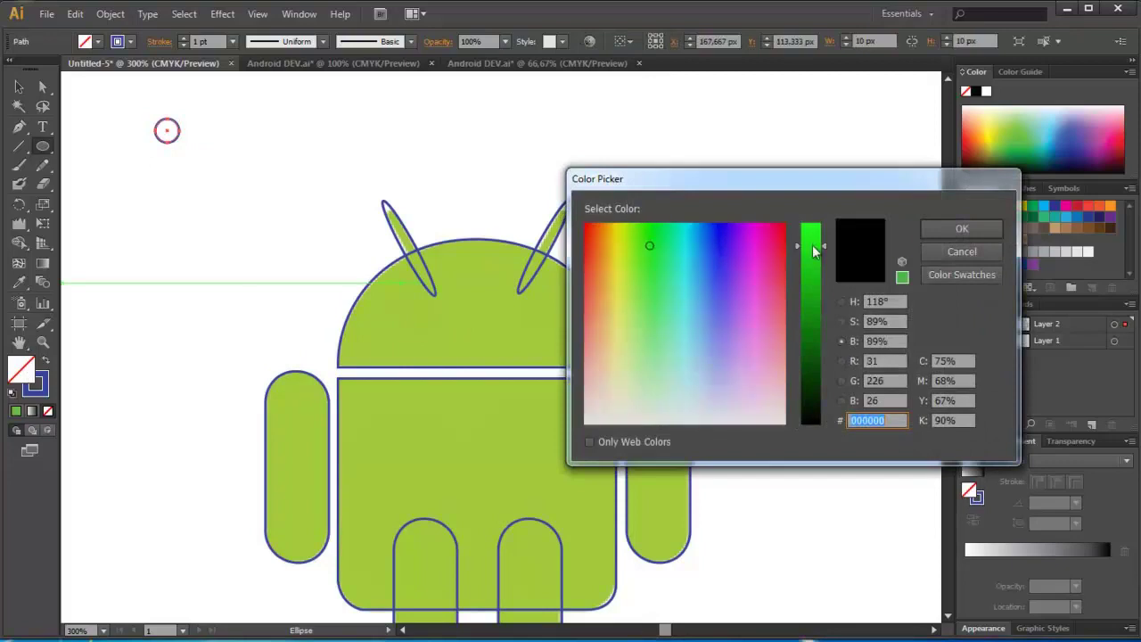
{"action": "left_click_drag", "start_coordinate": [660, 265], "coordinate": [653, 263]}
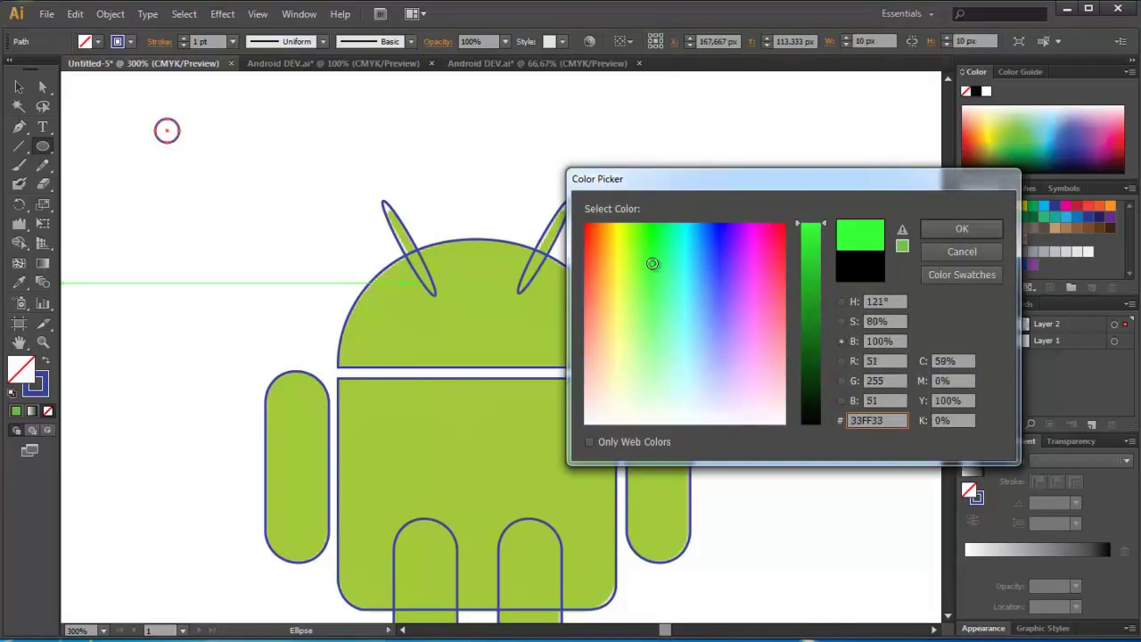
{"action": "left_click", "coordinate": [963, 229]}
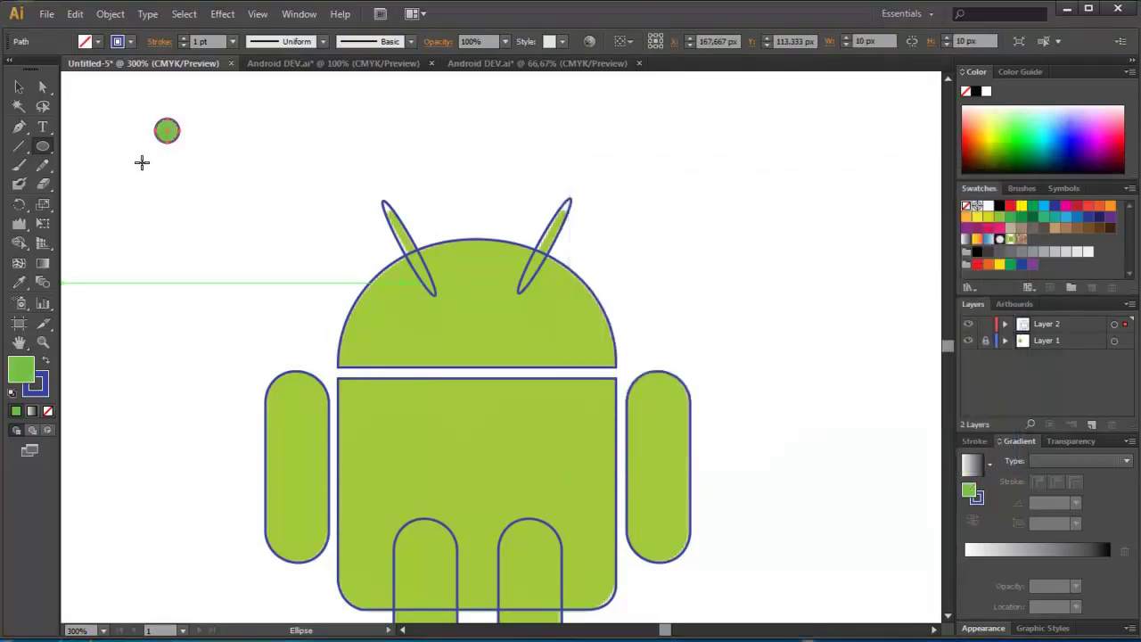
- Draw a larger pale pink FFD2FF circle around it and send it behind the green one
{"action": "left_click_drag", "start_coordinate": [167, 130], "coordinate": [143, 108]}
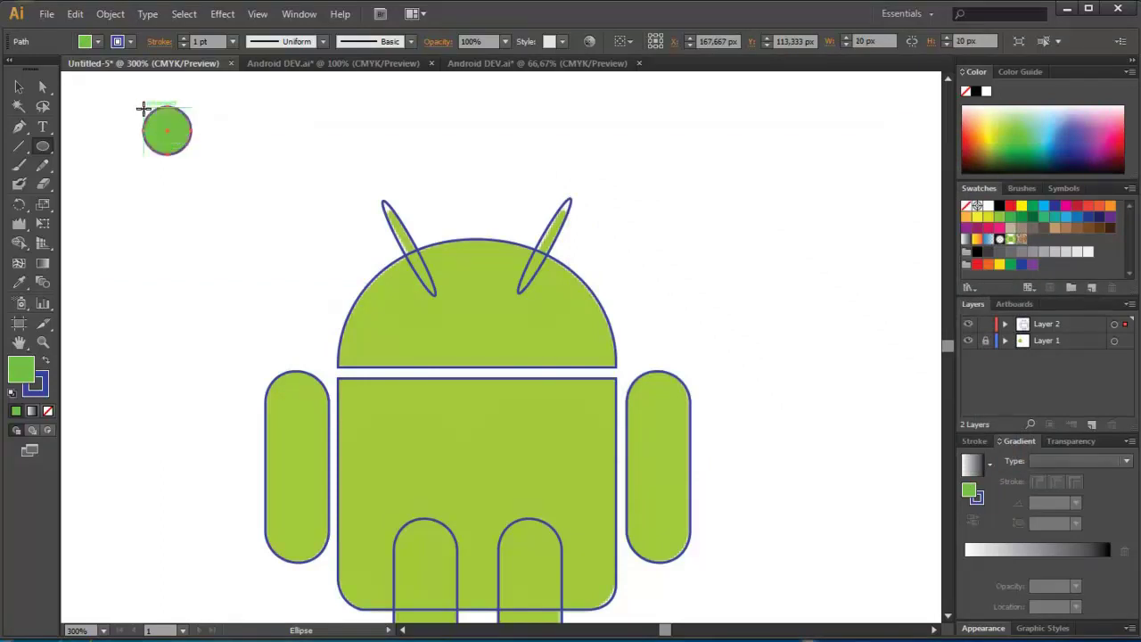
{"action": "double_click", "coordinate": [23, 378]}
{"action": "left_click_drag", "start_coordinate": [759, 367], "coordinate": [754, 389]}
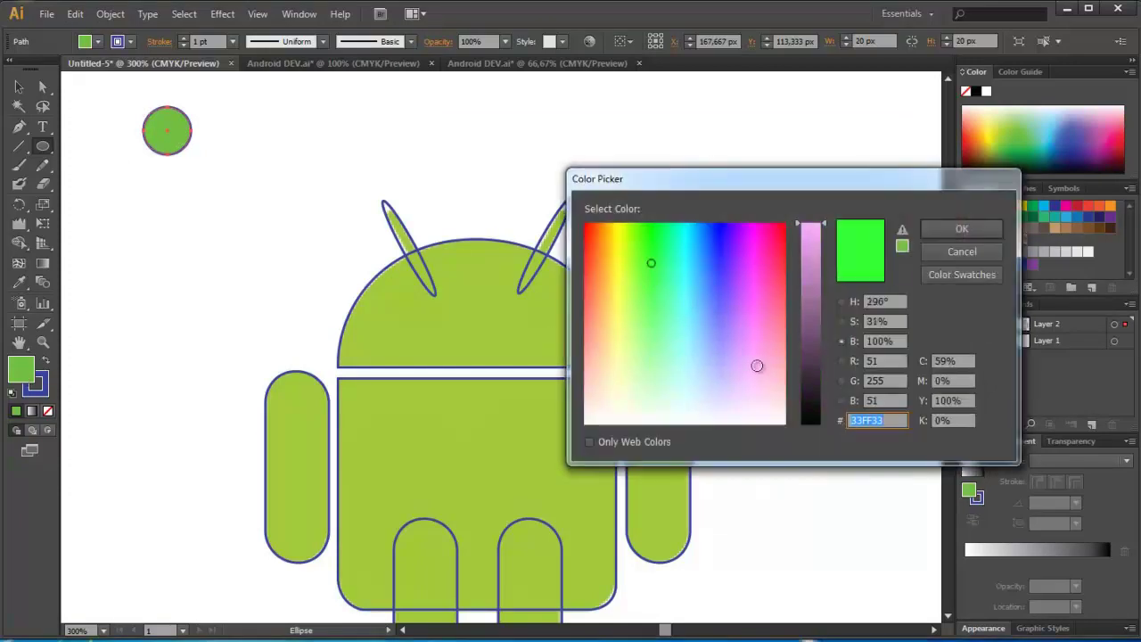
{"action": "left_click", "coordinate": [962, 223]}
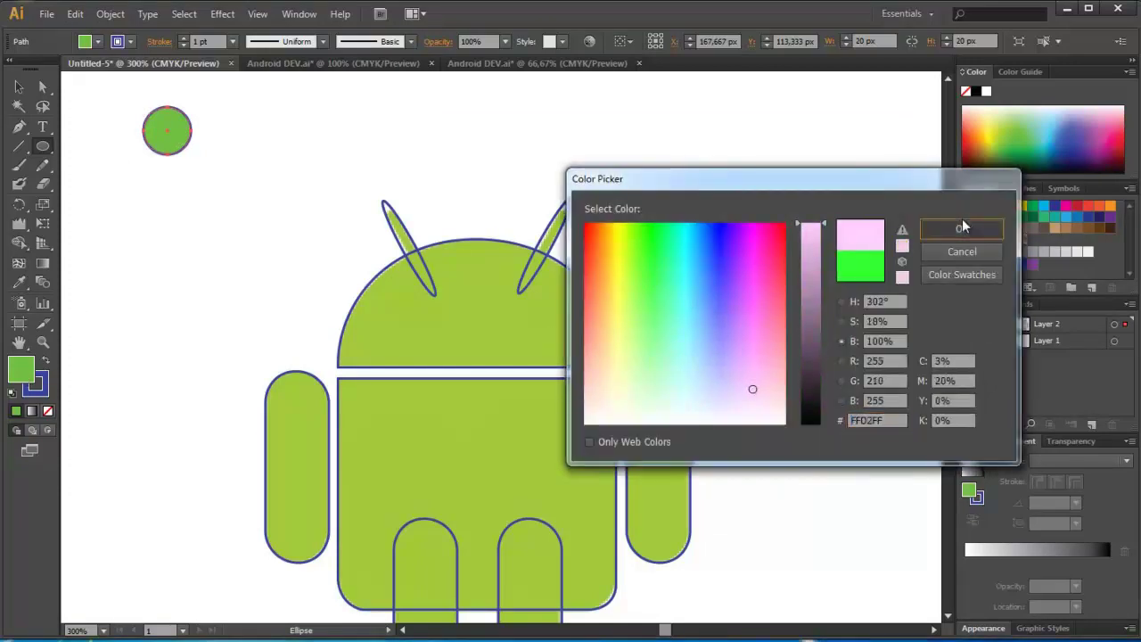
{"action": "key", "text": "a"}
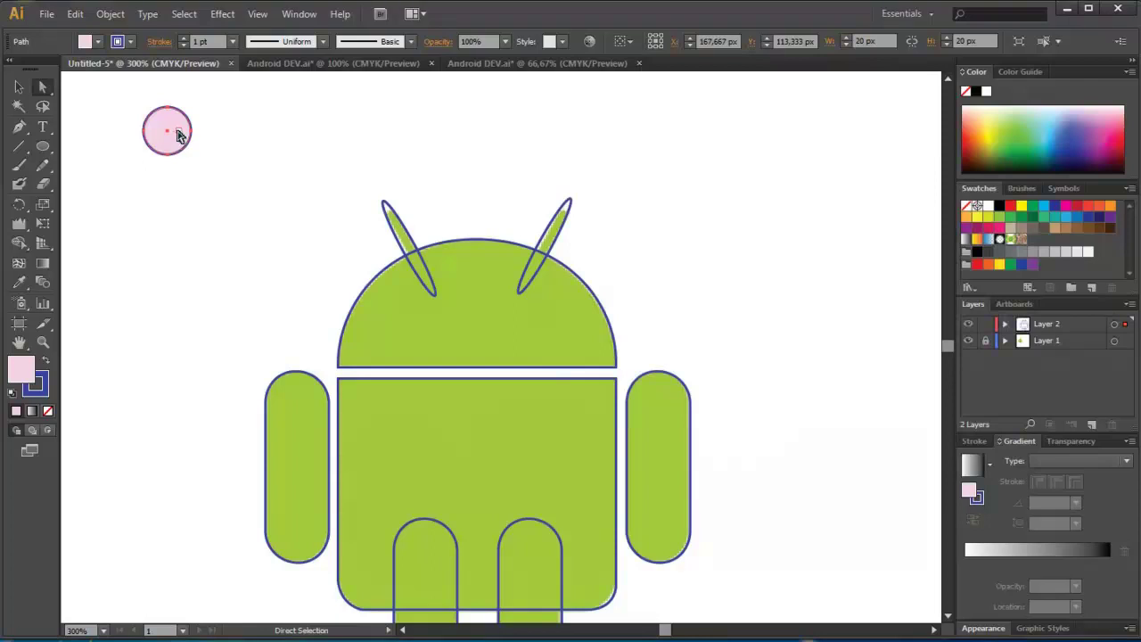
{"action": "right_click", "coordinate": [178, 146]}
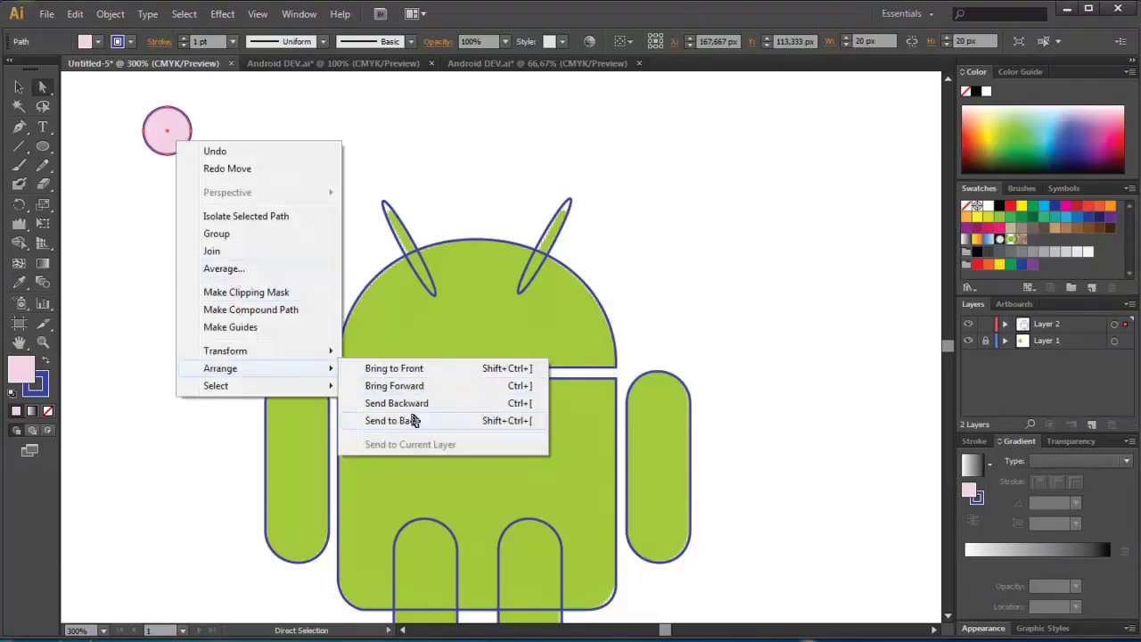
{"action": "left_click", "coordinate": [413, 421]}
{"action": "left_click_drag", "start_coordinate": [87, 88], "coordinate": [214, 169]}
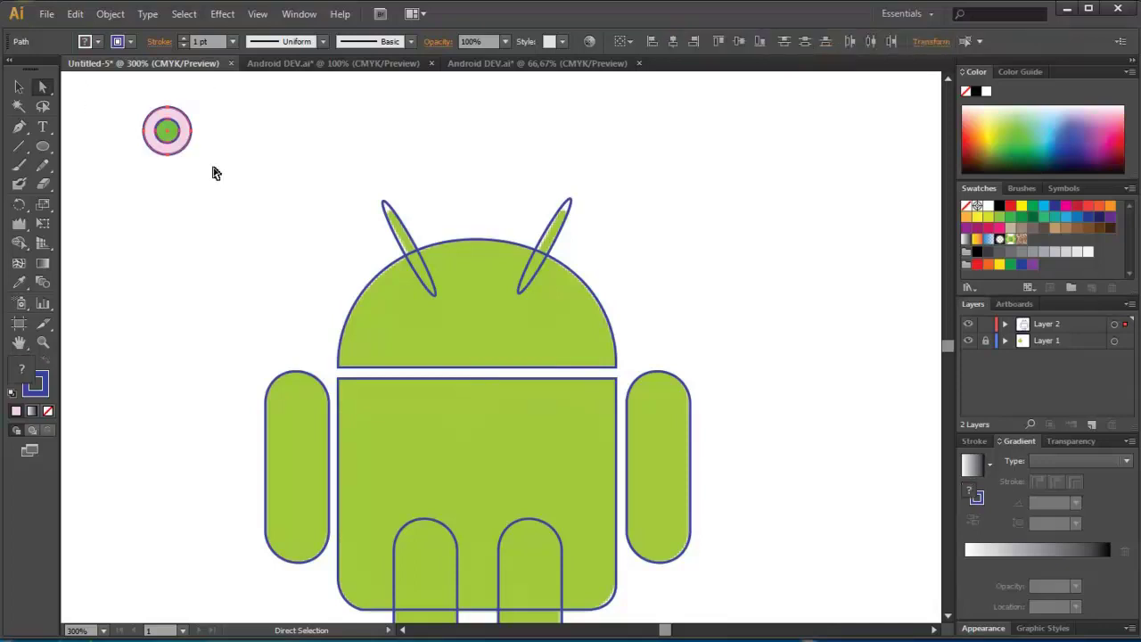
- Move the pink-ringed eye onto the head and place a duplicate eye beside it
{"action": "key", "text": "shift+Right"}
{"action": "key", "text": "shift+Right"}
{"action": "key", "text": "shift+Right"}
{"action": "key", "text": "shift+Right"}
{"action": "key", "text": "shift+Right"}
{"action": "key", "text": "shift+Right"}
{"action": "key", "text": "shift+Right"}
{"action": "key", "text": "shift+Right"}
{"action": "key", "text": "shift+Right"}
{"action": "key", "text": "shift+Down"}
{"action": "key", "text": "shift+Down"}
{"action": "key", "text": "shift+Down"}
{"action": "key", "text": "shift+Down"}
{"action": "key", "text": "shift+Down"}
{"action": "key", "text": "shift+Down"}
{"action": "key", "text": "shift+Down"}
{"action": "key", "text": "shift+Down"}
{"action": "key", "text": "v"}
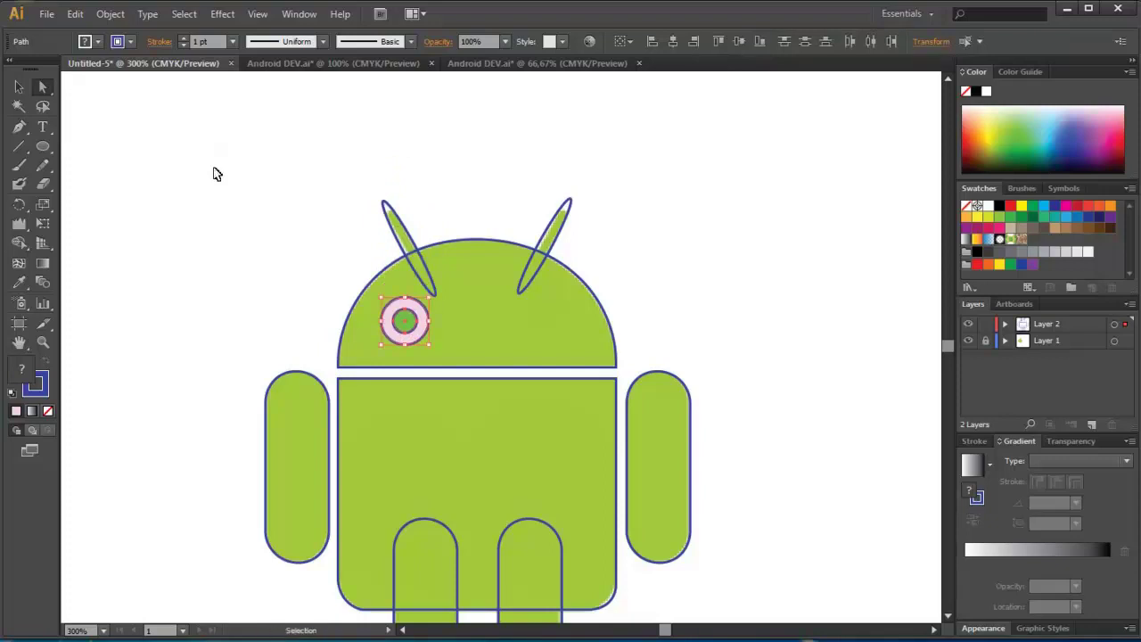
{"action": "key", "text": "ctrl+c"}
{"action": "key", "text": "ctrl+v"}
{"action": "key", "text": "shift+Left"}
{"action": "key", "text": "shift+Left"}
{"action": "key", "text": "shift+Left"}
{"action": "key", "text": "shift+Left"}
{"action": "key", "text": "Up"}
{"action": "key", "text": "Up"}
{"action": "key", "text": "Up"}
{"action": "key", "text": "Up"}
{"action": "key", "text": "Up"}
{"action": "key", "text": "Up"}
{"action": "key", "text": "Up"}
{"action": "key", "text": "Up"}
{"action": "key", "text": "Up"}
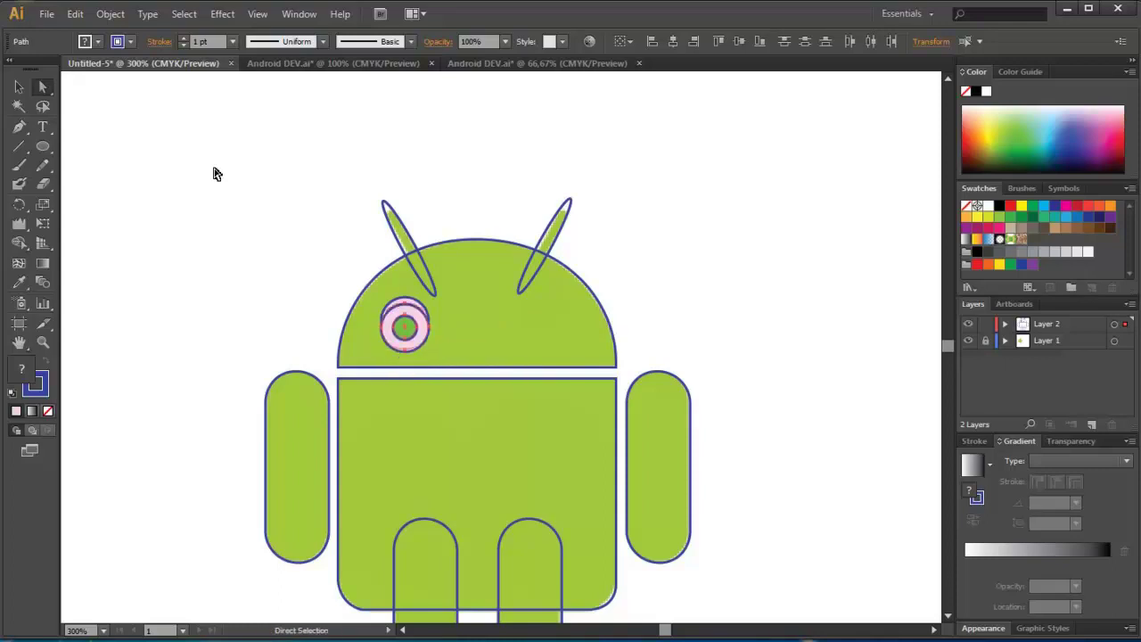
{"action": "key", "text": "shift+Right"}
{"action": "key", "text": "shift+Right"}
{"action": "key", "text": "shift+Right"}
{"action": "key", "text": "shift+Right"}
{"action": "key", "text": "shift+Right"}
{"action": "key", "text": "shift+Right"}
{"action": "key", "text": "shift+Right"}
{"action": "key", "text": "shift+Left"}
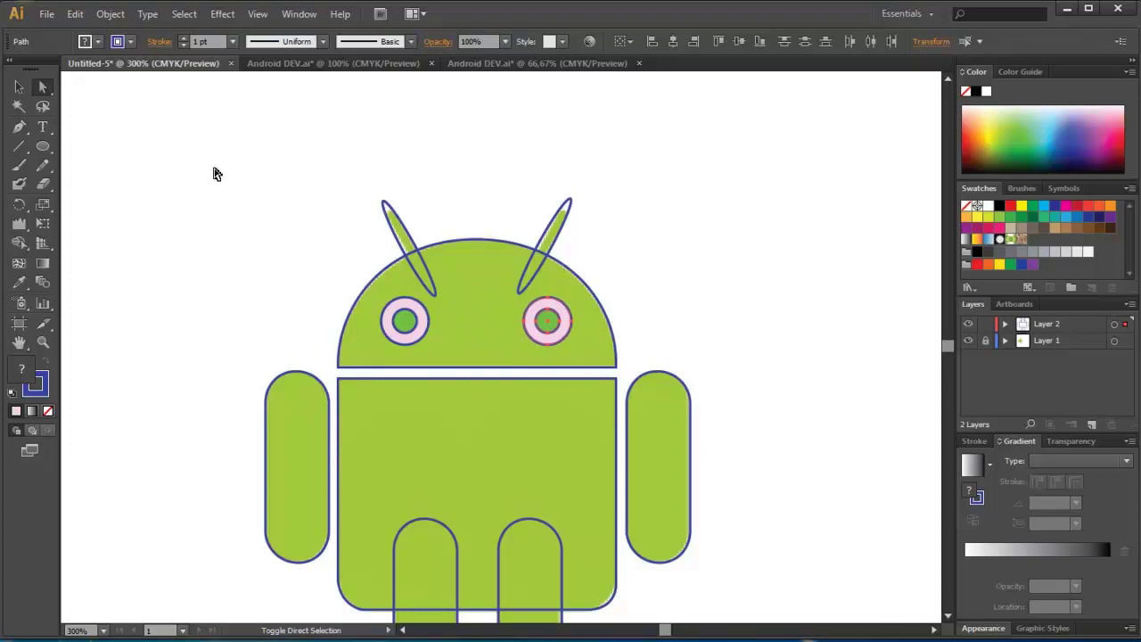
- Send the head outline to the back, behind the eyes
{"action": "right_click", "coordinate": [397, 343]}
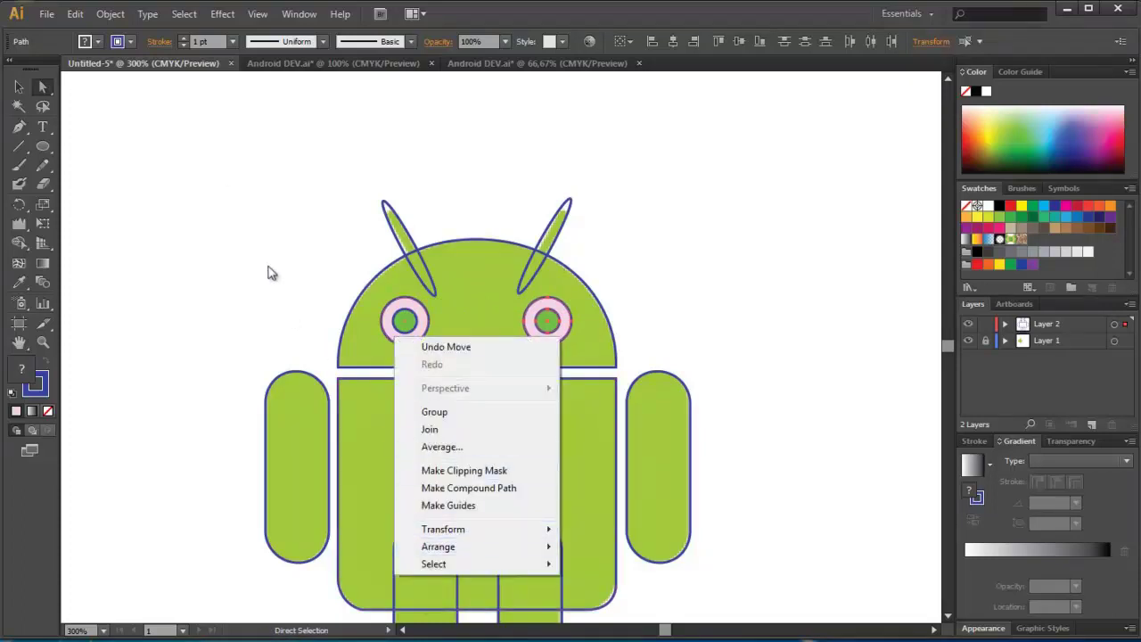
{"action": "right_click", "coordinate": [359, 331]}
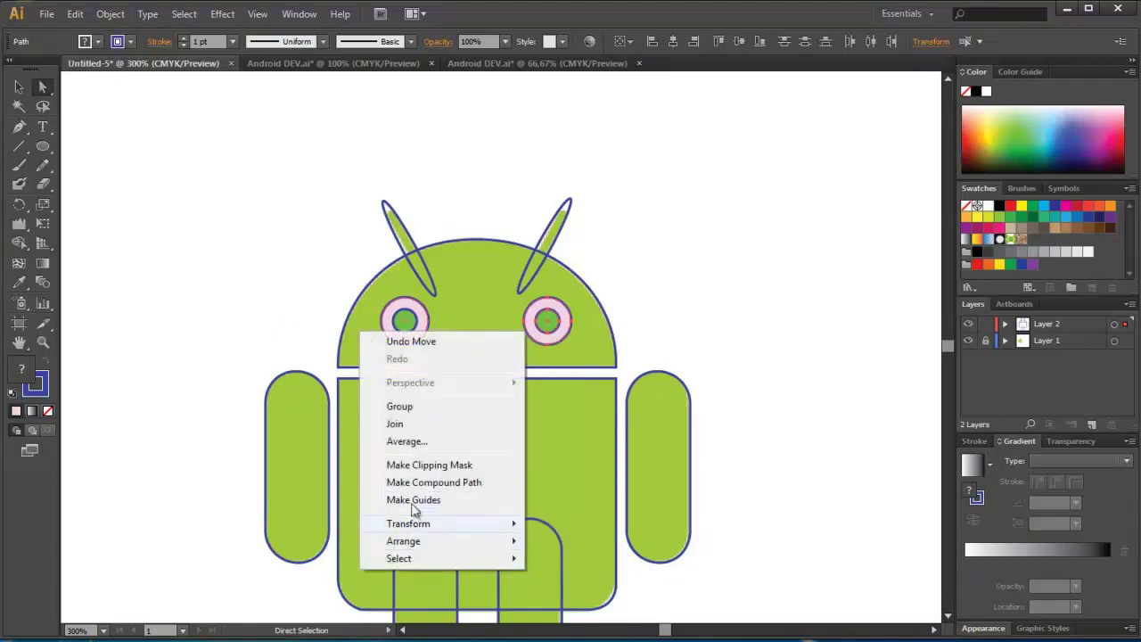
{"action": "left_click", "coordinate": [362, 312]}
{"action": "right_click", "coordinate": [355, 318]}
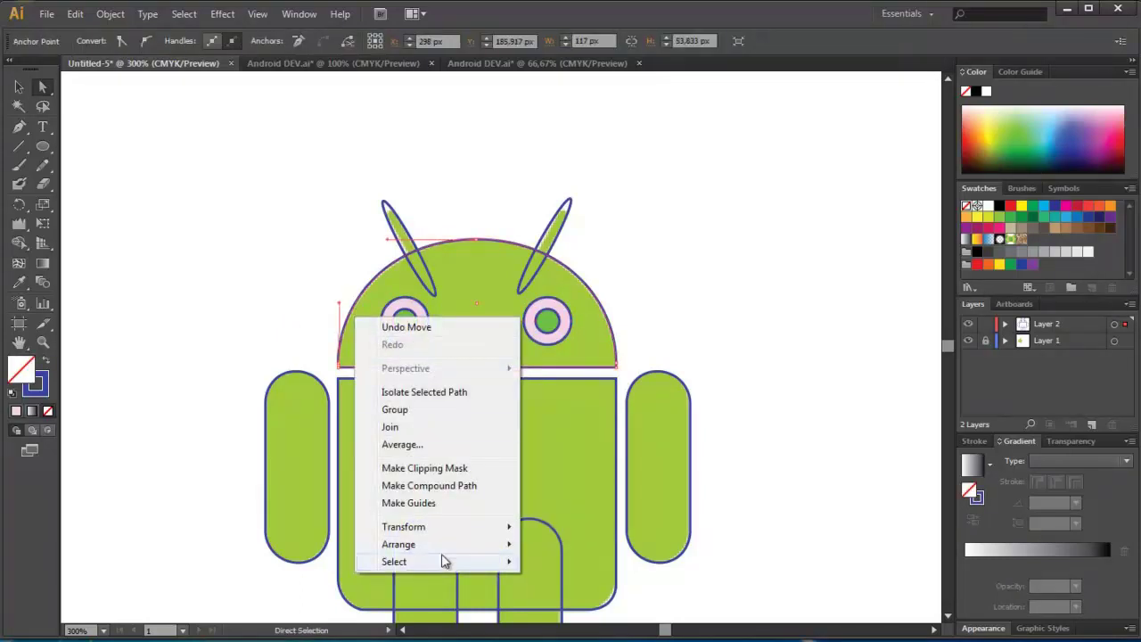
{"action": "left_click", "coordinate": [535, 596]}
- Send the left and right antennae to the back, behind the head
{"action": "left_click", "coordinate": [403, 230]}
{"action": "right_click", "coordinate": [404, 230]}
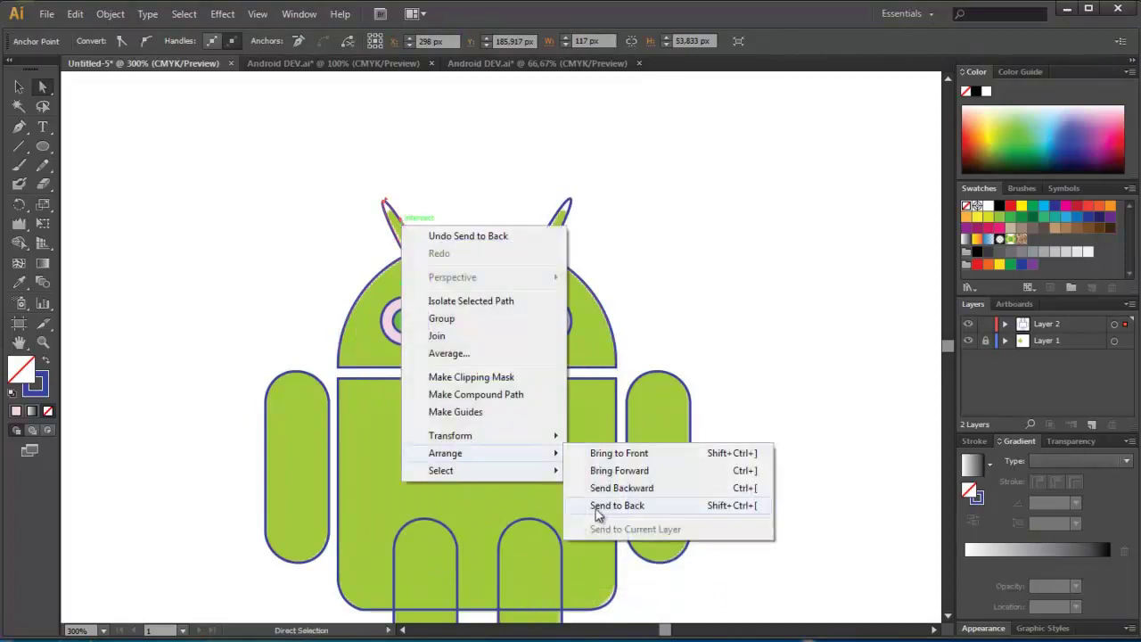
{"action": "left_click", "coordinate": [599, 509]}
{"action": "right_click", "coordinate": [568, 208]}
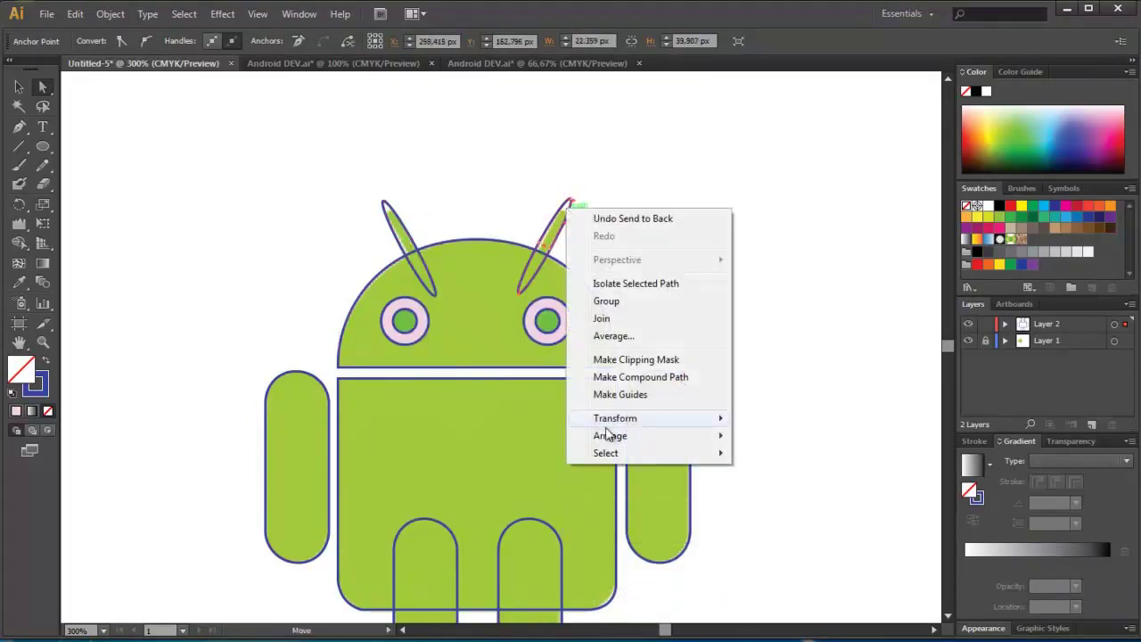
{"action": "left_click", "coordinate": [789, 488]}
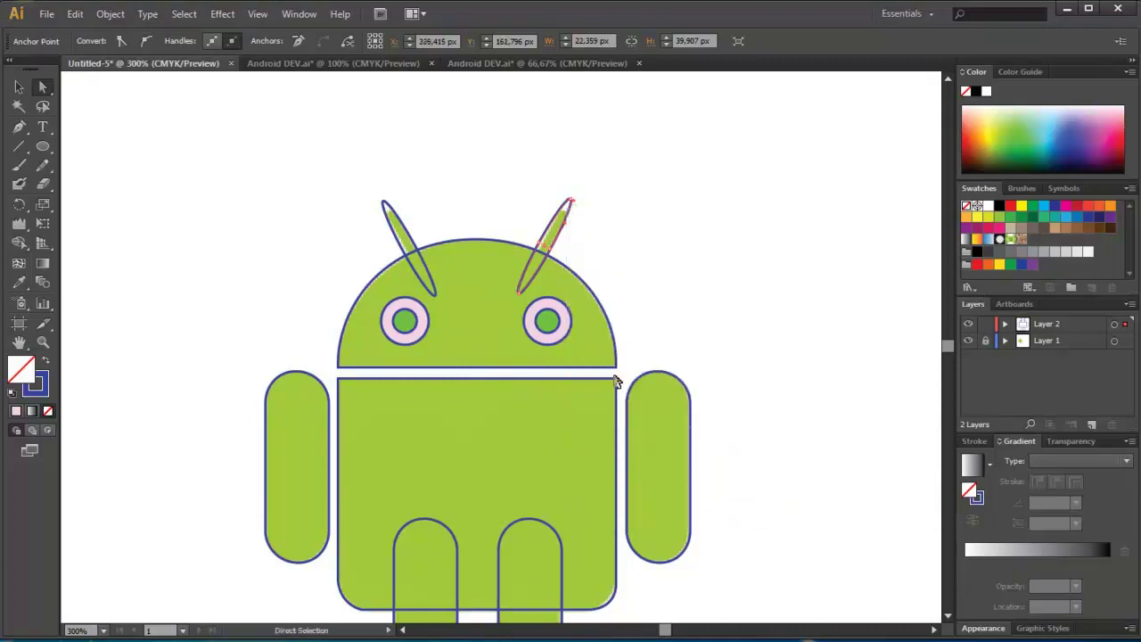
- Hide the Layer 1 reference image and view the traced blue outlines
{"action": "left_click", "coordinate": [972, 341], "text": "ctrl"}
{"action": "left_click_drag", "start_coordinate": [650, 324], "coordinate": [628, 210]}
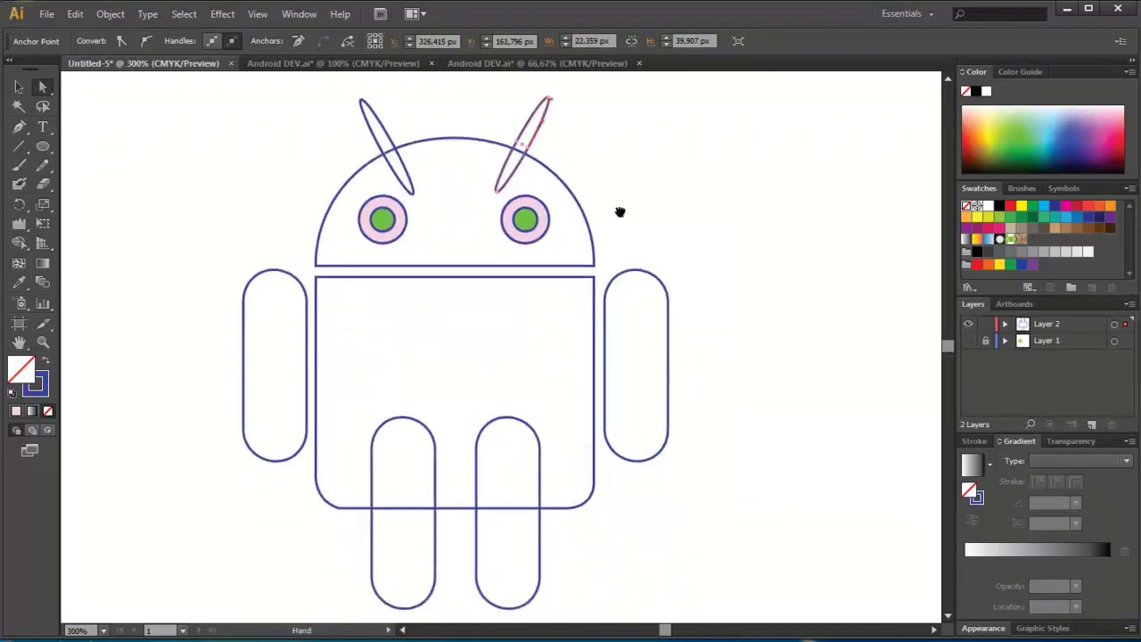
{"action": "left_click", "coordinate": [95, 195]}
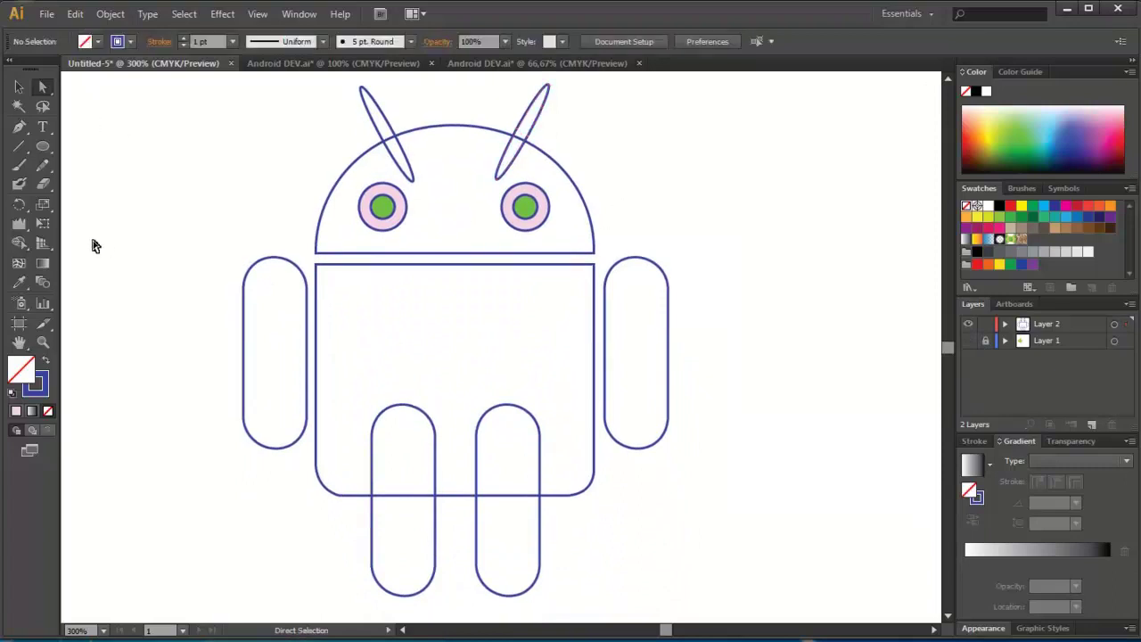
- Fill the left antenna with green 09B225 using the Color Picker
{"action": "left_click", "coordinate": [374, 105]}
{"action": "left_click", "coordinate": [20, 84]}
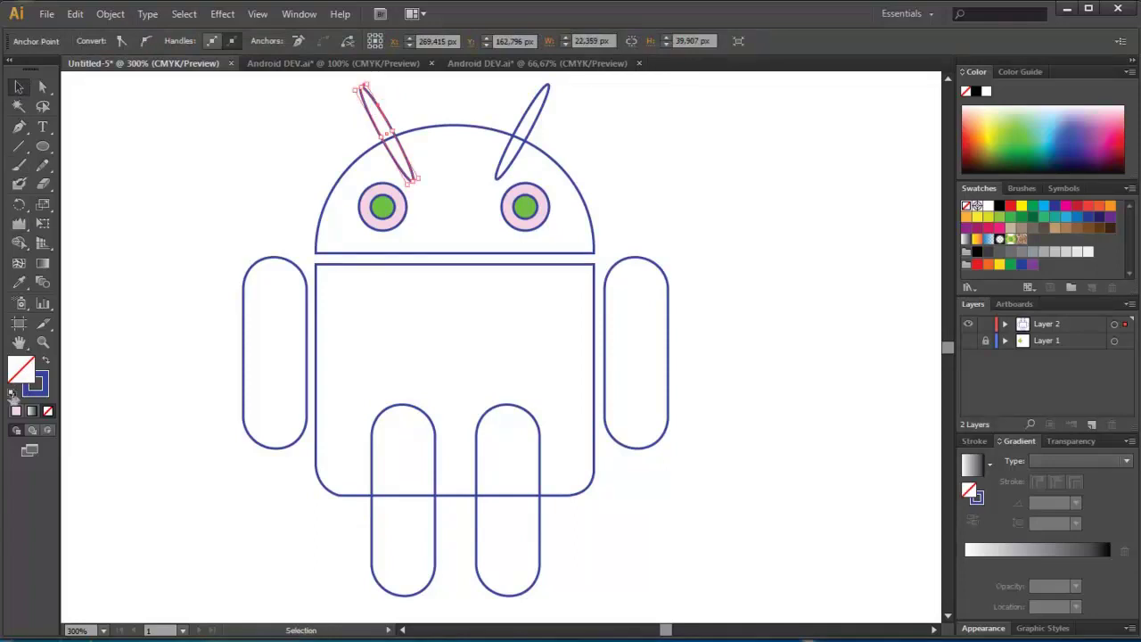
{"action": "double_click", "coordinate": [19, 369]}
{"action": "left_click_drag", "start_coordinate": [810, 374], "coordinate": [820, 234]}
{"action": "left_click_drag", "start_coordinate": [653, 305], "coordinate": [657, 233]}
{"action": "left_click_drag", "start_coordinate": [801, 265], "coordinate": [807, 284]}
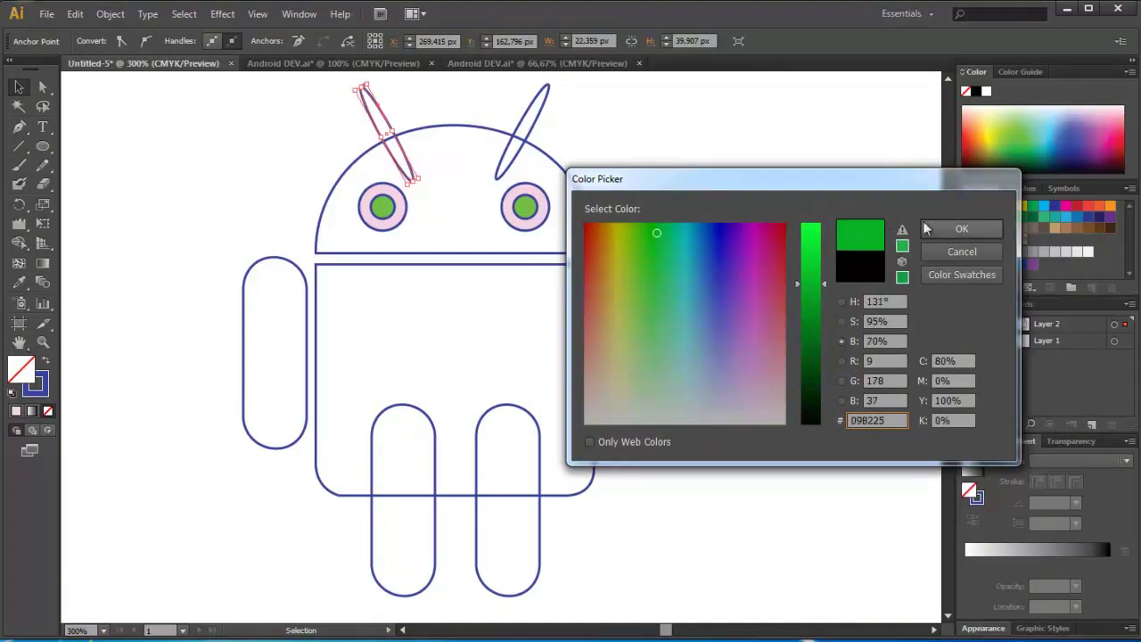
{"action": "left_click", "coordinate": [962, 229]}
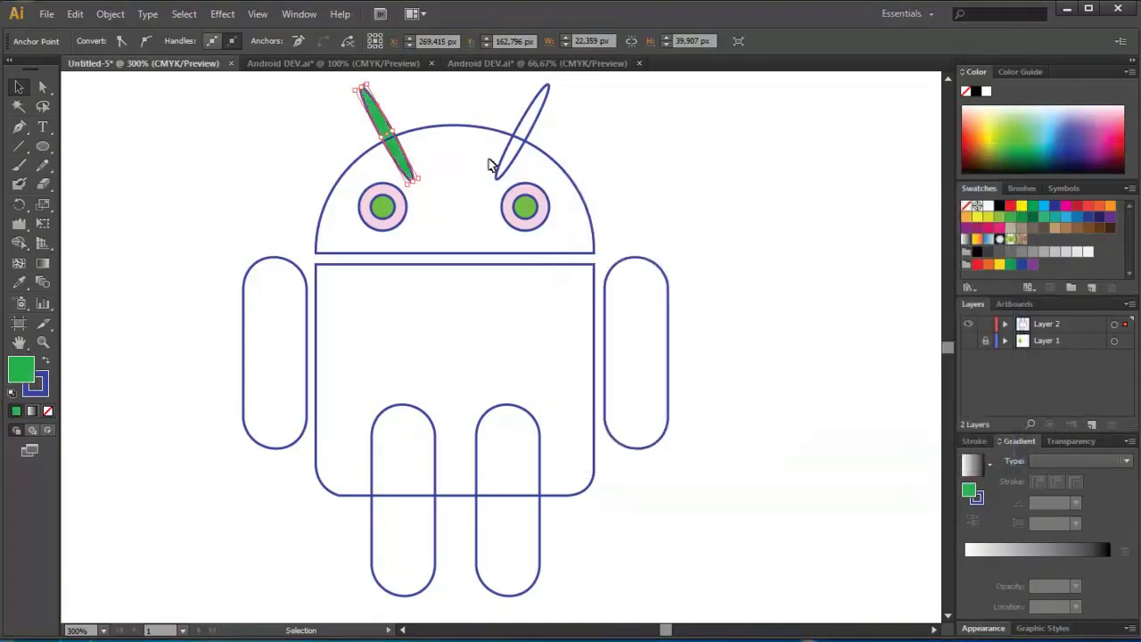
- Apply the same green fill to the right antenna, head and both arms
{"action": "left_click", "coordinate": [517, 132]}
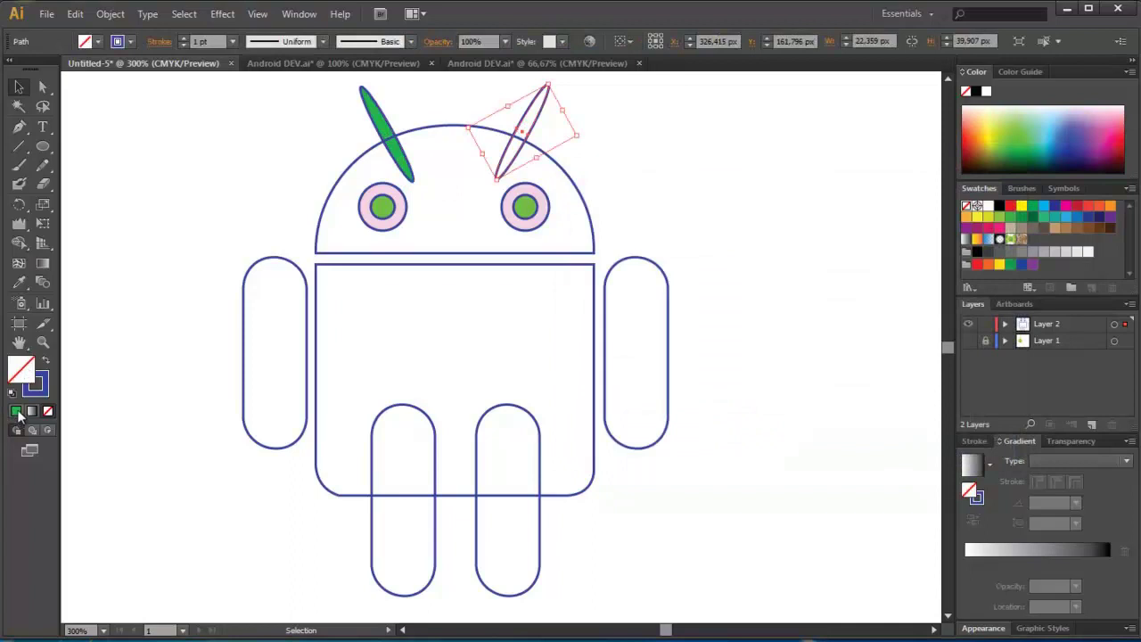
{"action": "left_click", "coordinate": [17, 412]}
{"action": "left_click", "coordinate": [320, 218]}
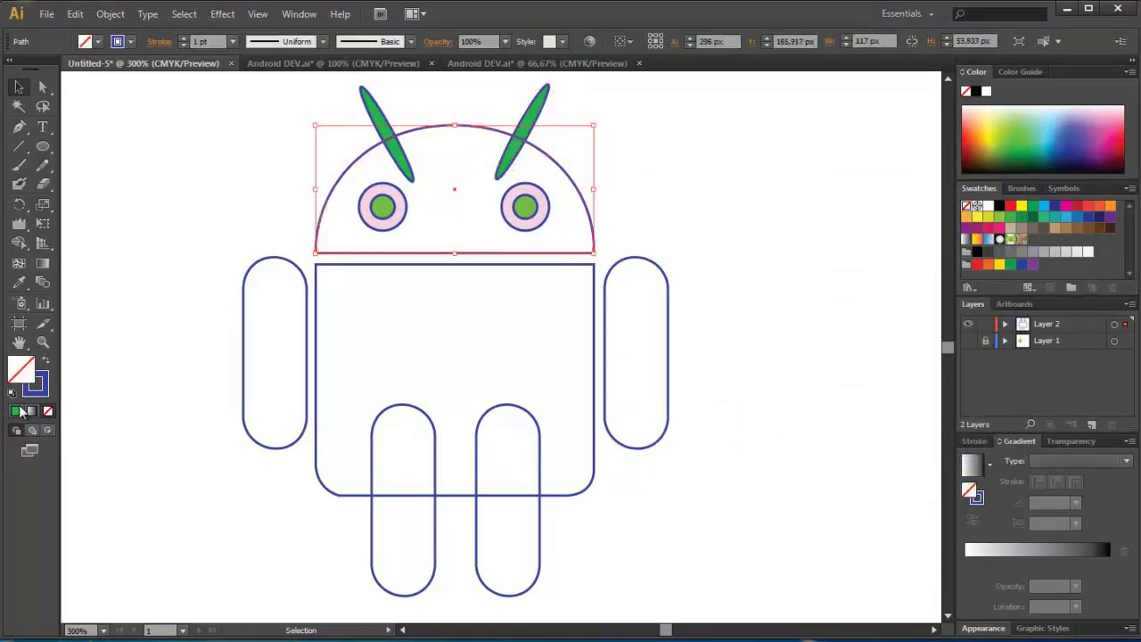
{"action": "left_click", "coordinate": [18, 411]}
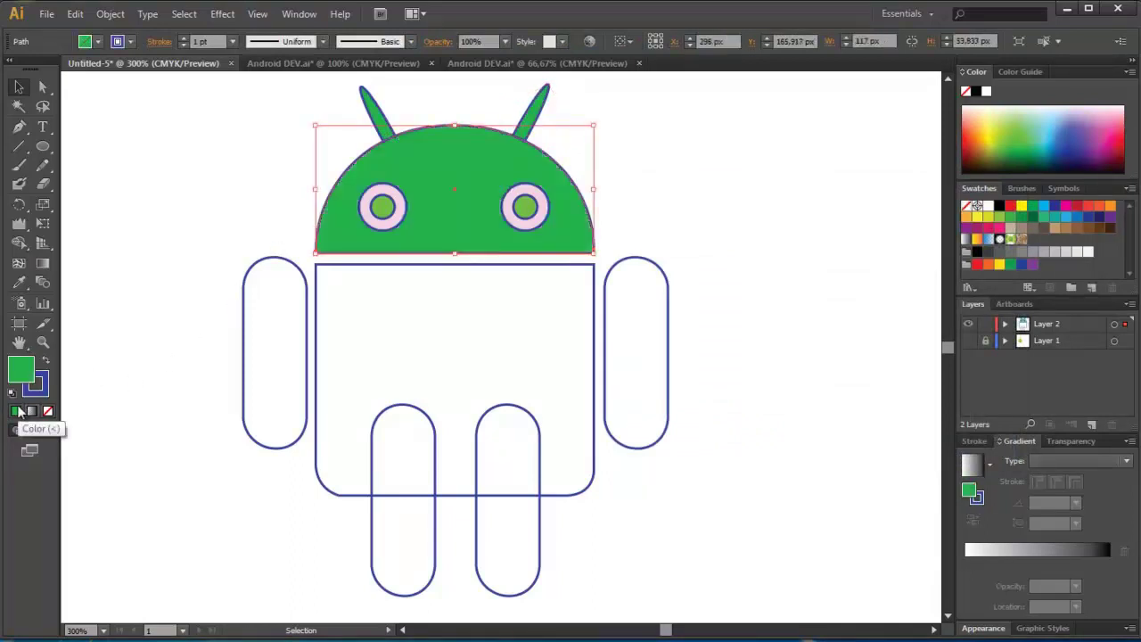
{"action": "left_click", "coordinate": [248, 390]}
{"action": "left_click", "coordinate": [17, 412]}
{"action": "left_click", "coordinate": [606, 406]}
{"action": "left_click", "coordinate": [17, 412]}
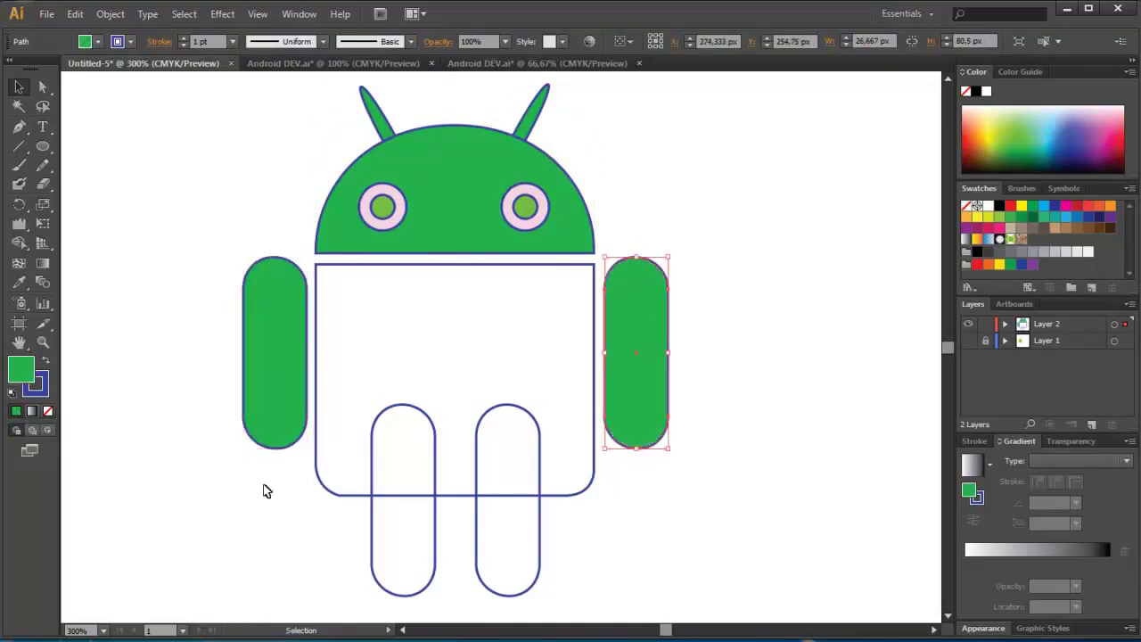
- Fill both legs and the body rectangle with the green 09B225
{"action": "left_click", "coordinate": [373, 553]}
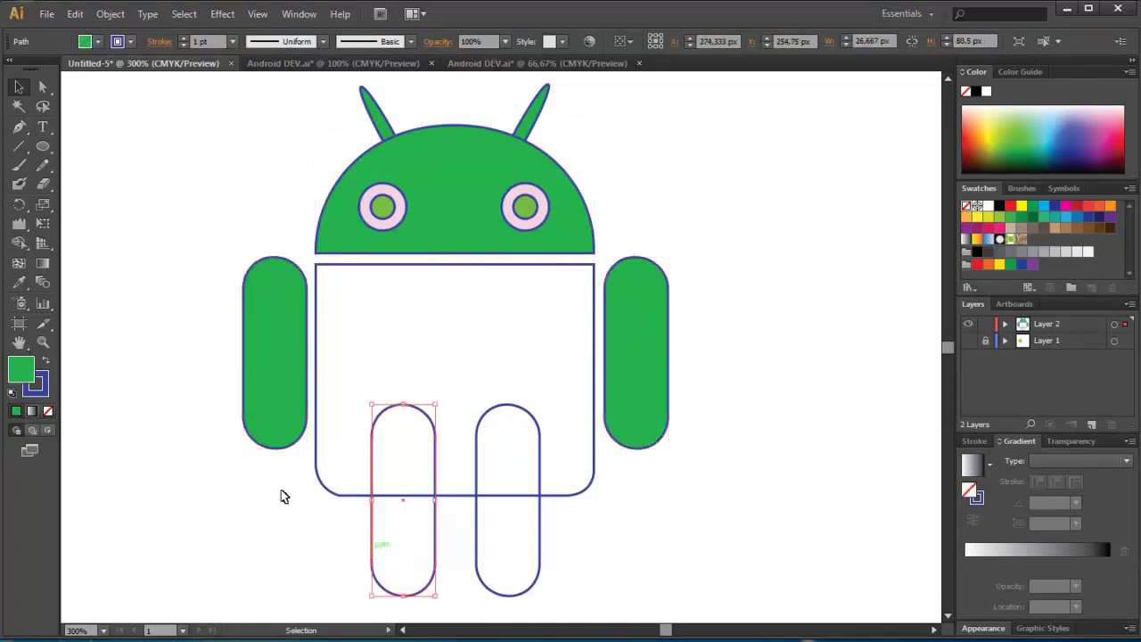
{"action": "left_click", "coordinate": [17, 412]}
{"action": "left_click", "coordinate": [470, 553]}
{"action": "left_click", "coordinate": [477, 551]}
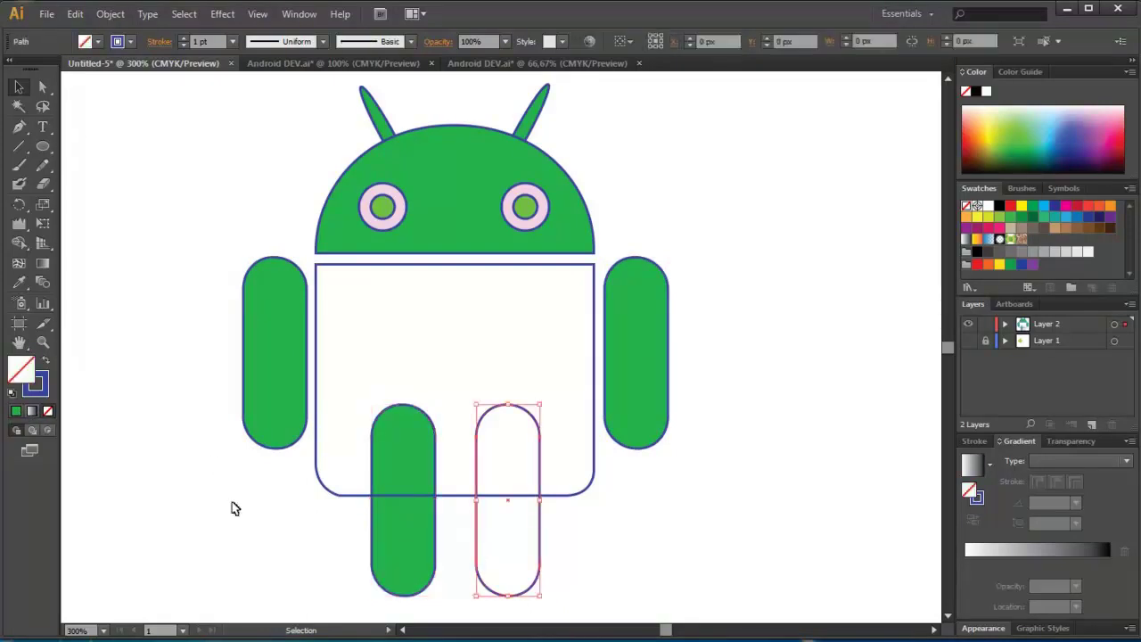
{"action": "left_click", "coordinate": [15, 412]}
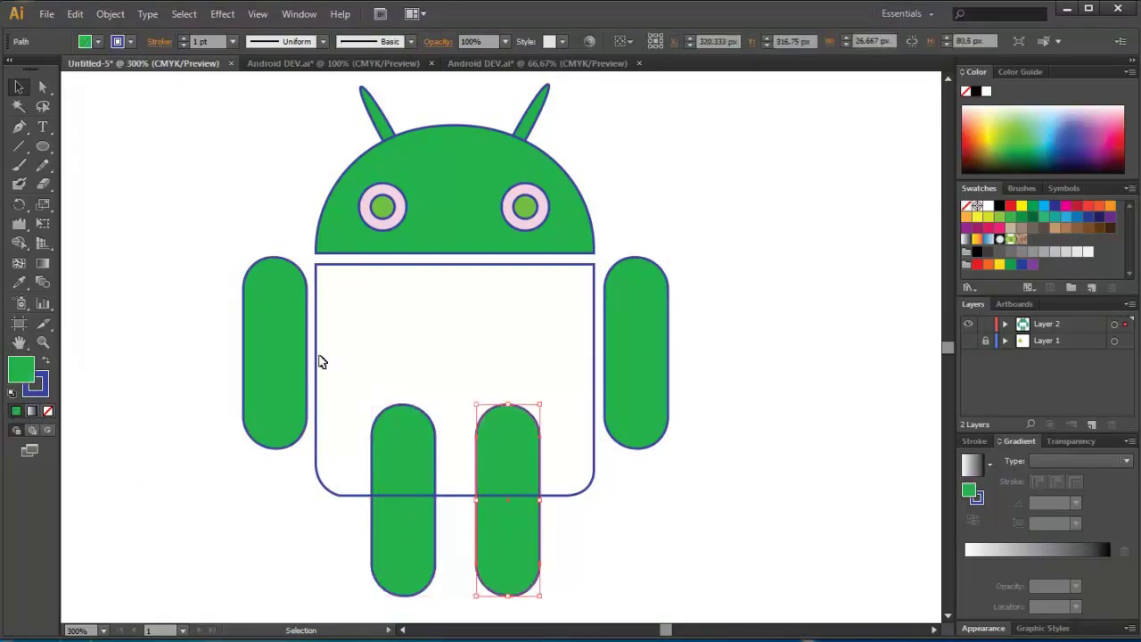
{"action": "left_click", "coordinate": [320, 359]}
{"action": "left_click", "coordinate": [318, 360]}
{"action": "left_click", "coordinate": [17, 411]}
{"action": "left_click", "coordinate": [112, 225]}
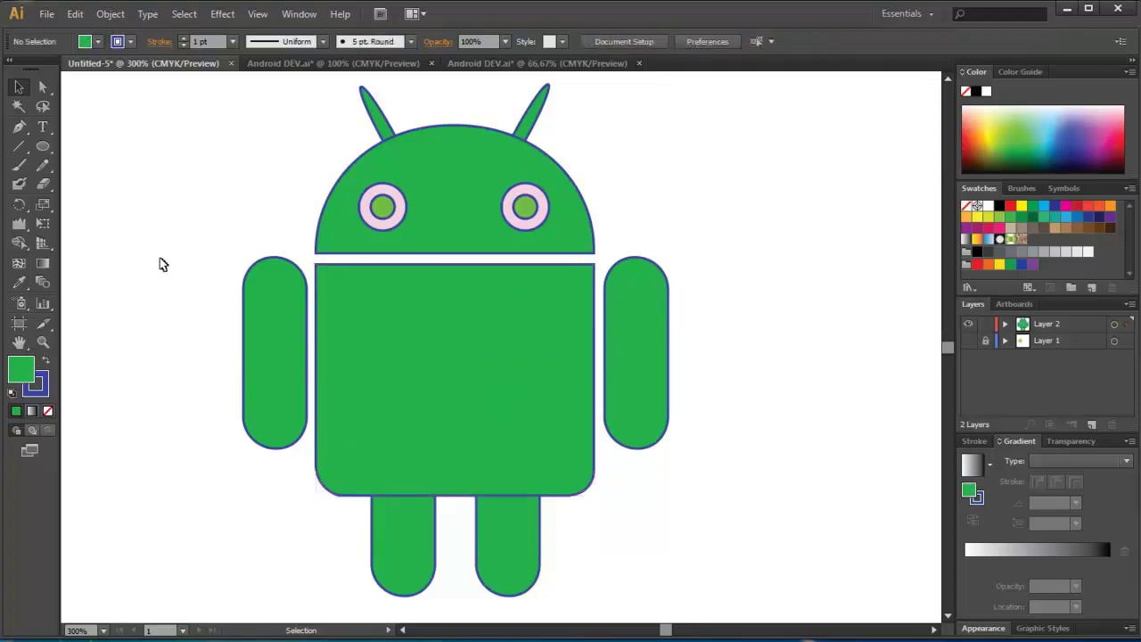
{"action": "key", "text": "ctrl+minus"}
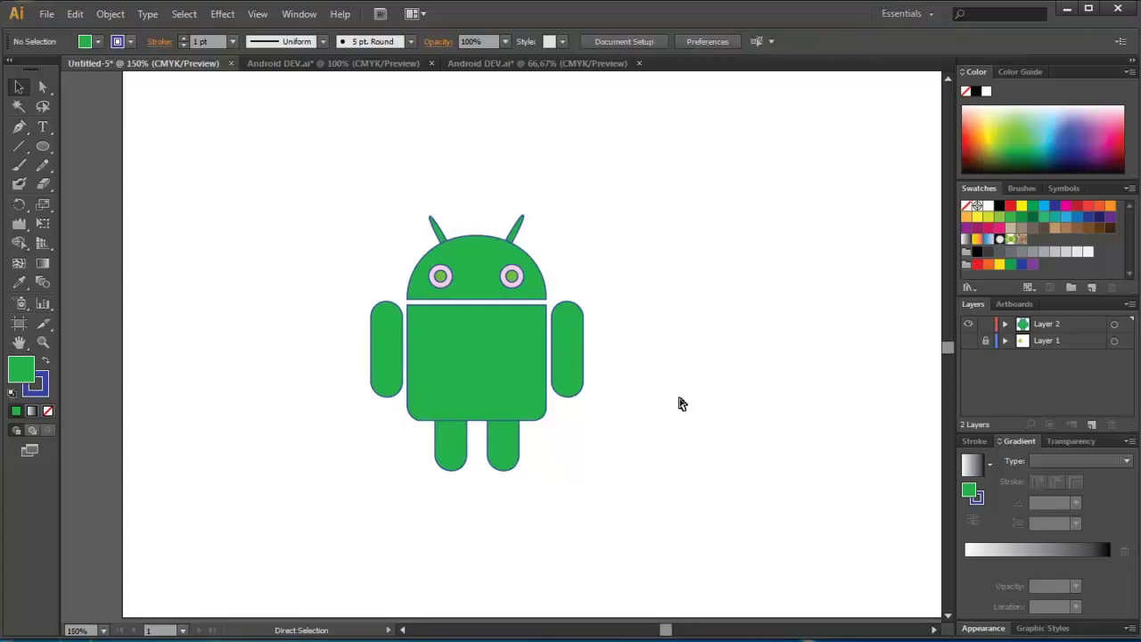
{"action": "key", "text": "ctrl+plus"}
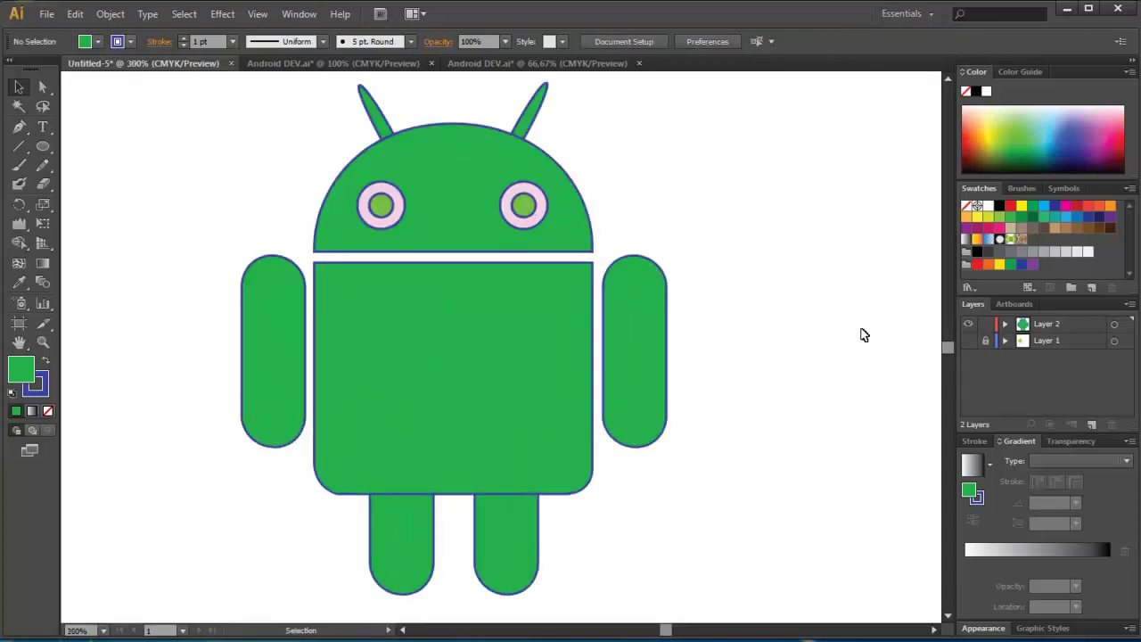